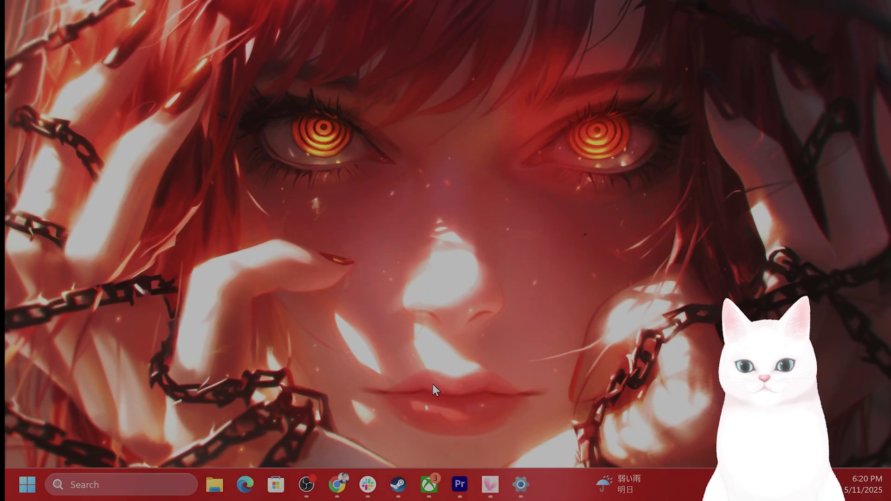
# From Oblivion Remastered's Manage > Files page in the Xbox app, browse to its C:\XboxGames folder
pyautogui.click(426, 488)
pyautogui.click(592, 44)
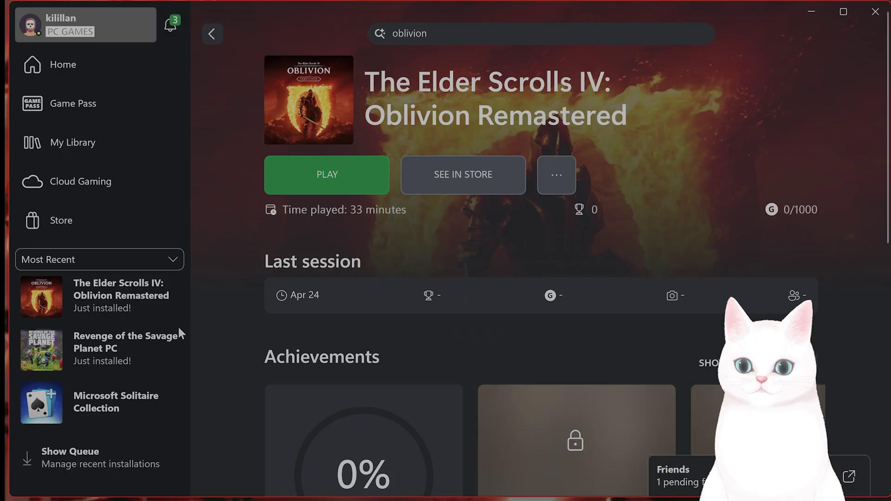
pyautogui.rightClick(146, 295)
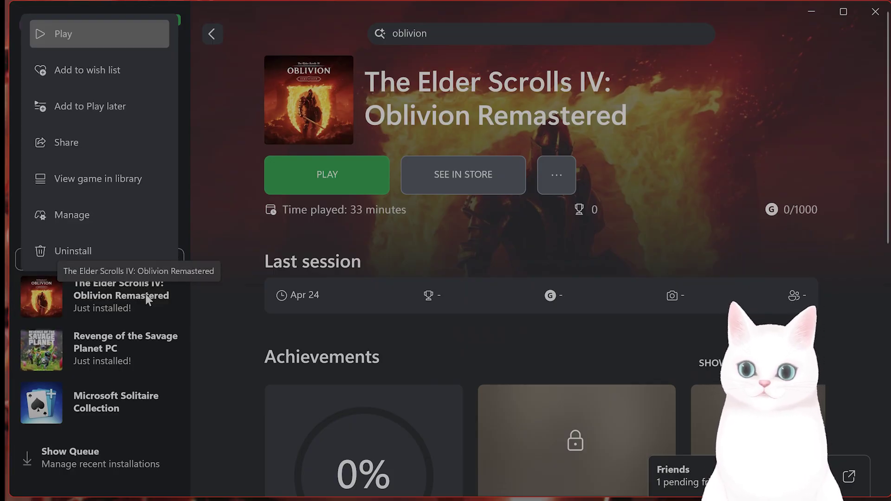
pyautogui.click(125, 215)
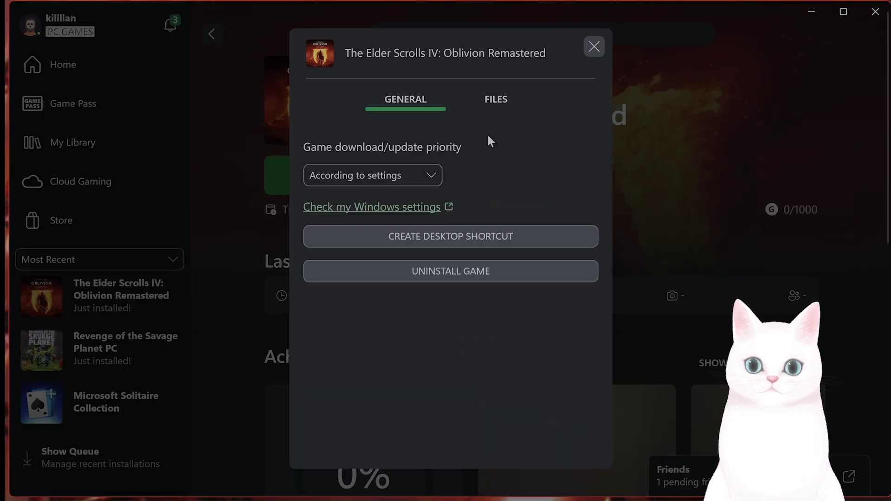
pyautogui.click(594, 46)
pyautogui.rightClick(149, 303)
pyautogui.click(131, 214)
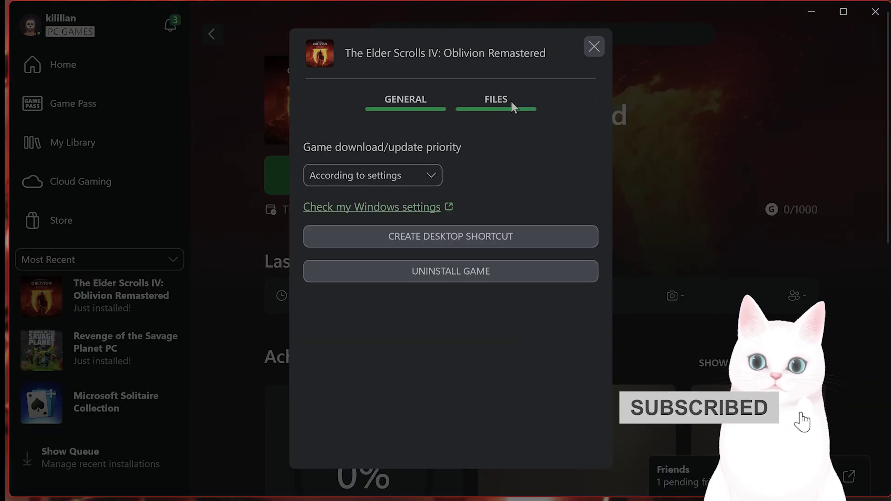
pyautogui.click(512, 102)
pyautogui.click(511, 200)
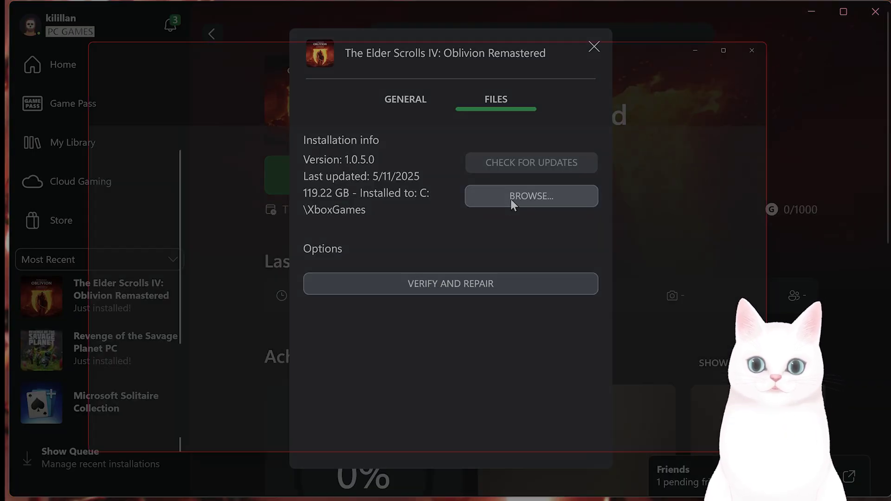
# Drill through Content > OblivionRemastered > Binaries > WinGDK and select OblivionRemastered-WinGDK-Shipping.exe
pyautogui.click(299, 184)
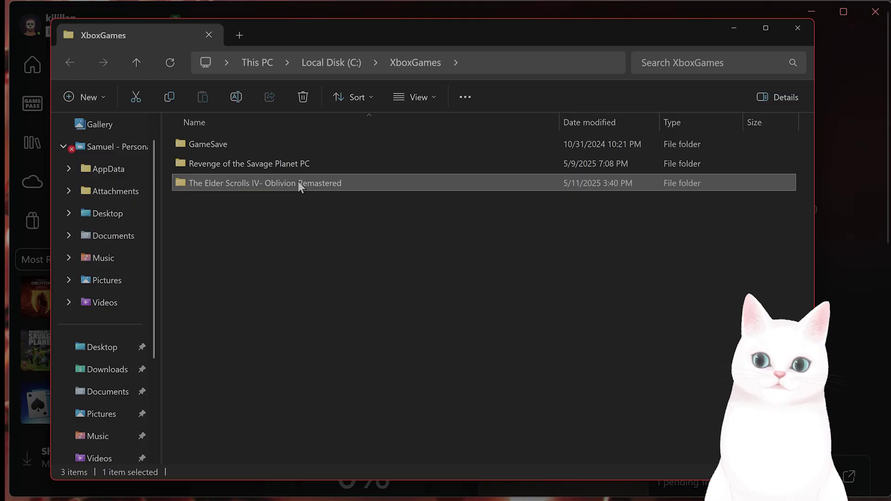
pyautogui.doubleClick(274, 186)
pyautogui.doubleClick(265, 147)
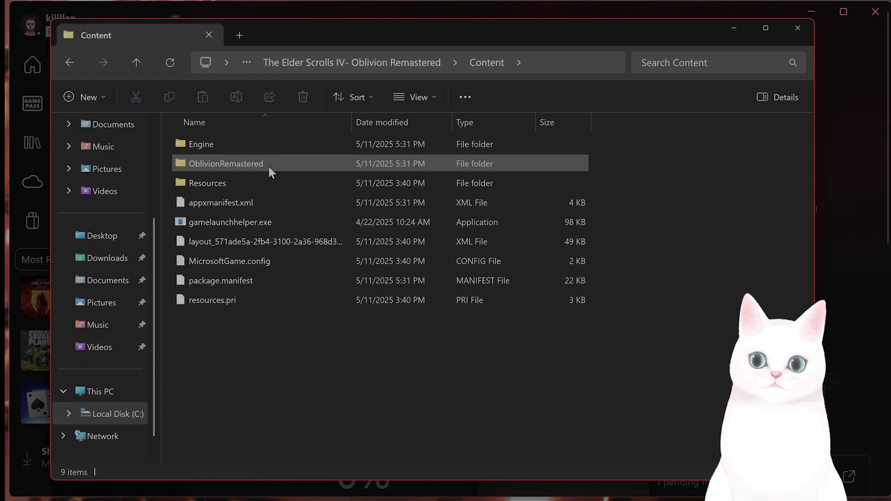
pyautogui.doubleClick(269, 167)
pyautogui.click(255, 148)
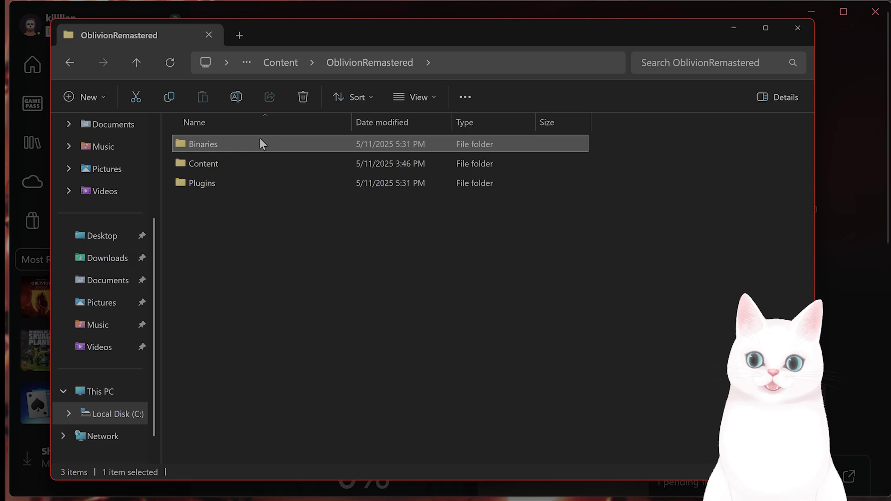
pyautogui.doubleClick(260, 141)
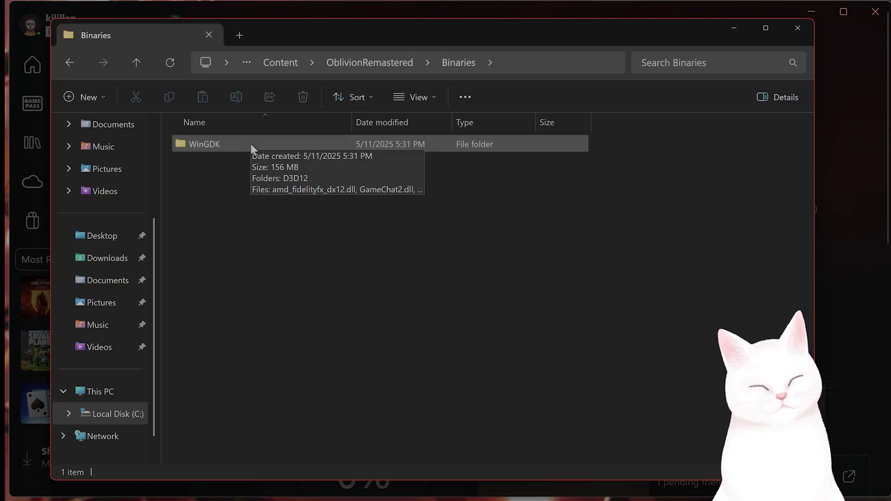
pyautogui.doubleClick(223, 144)
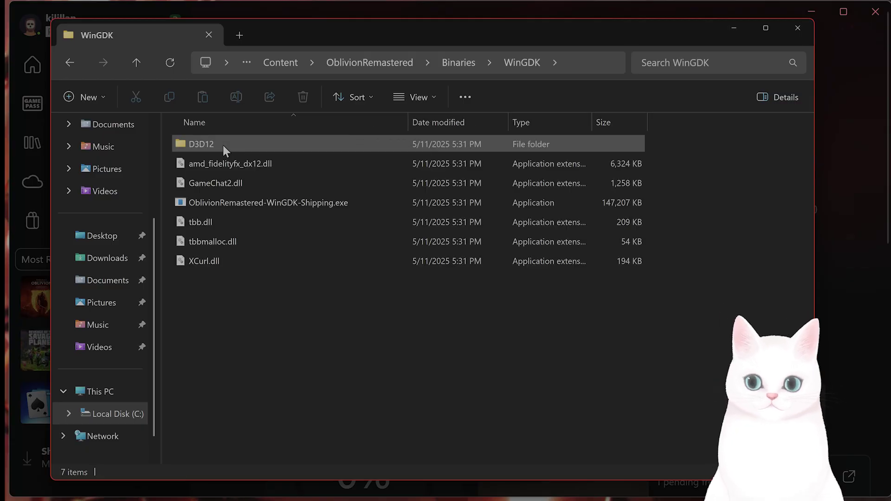
pyautogui.click(279, 203)
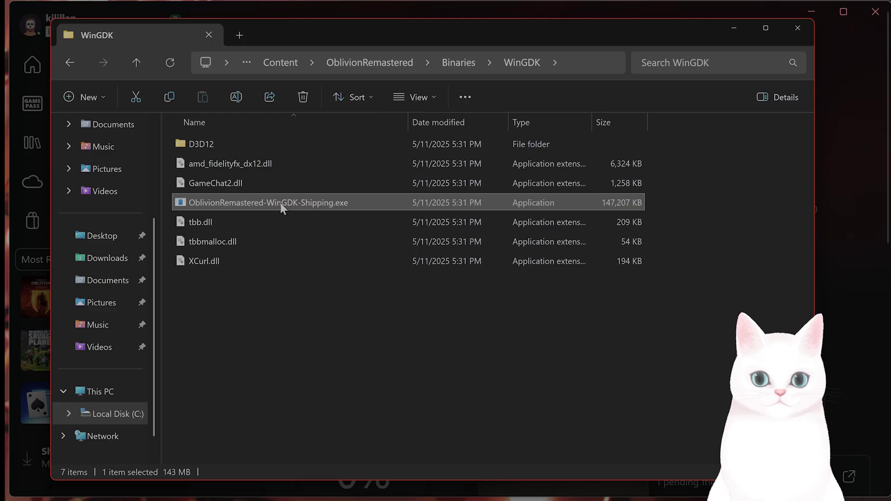
# Show the Shipping .exe's Compatibility properties: run as administrator on, fullscreen optimizations disabled
pyautogui.rightClick(280, 203)
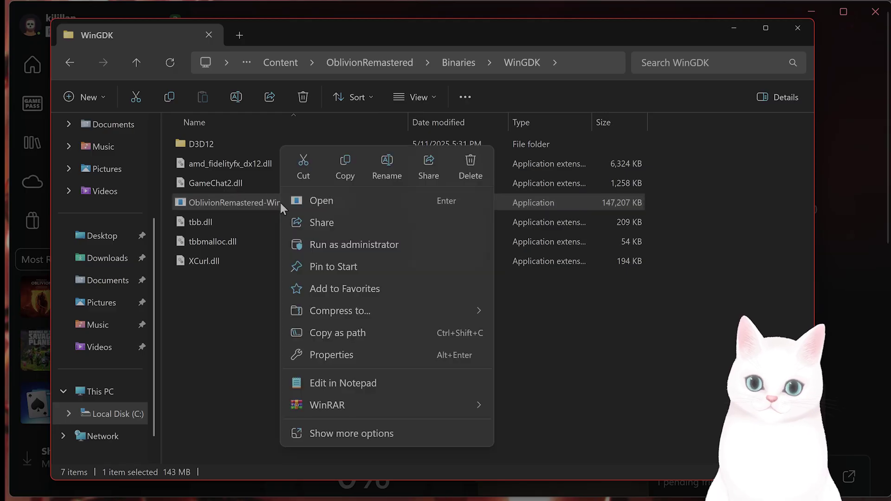
pyautogui.click(362, 355)
pyautogui.click(703, 214)
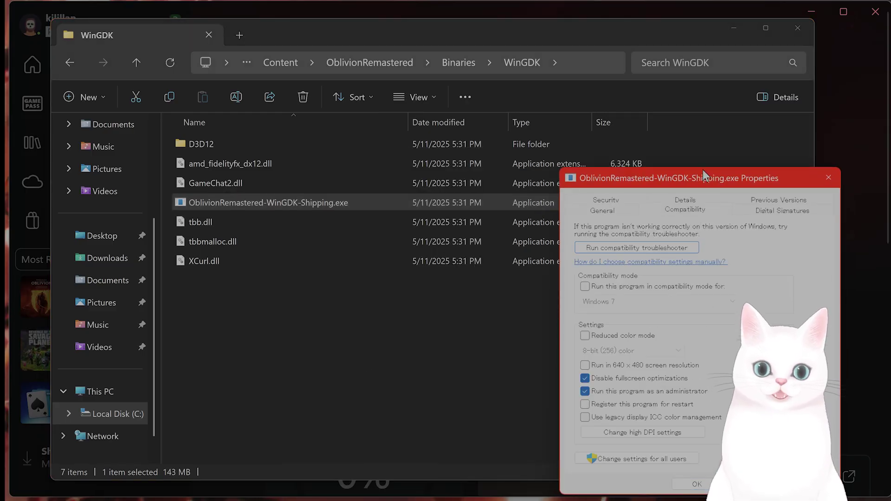
pyautogui.moveTo(703, 176); pyautogui.dragTo(382, 116)
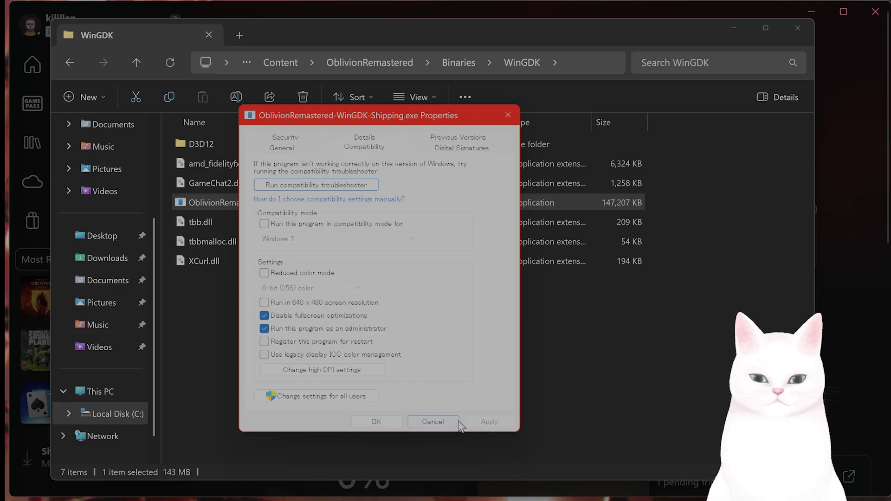
# Dismiss the Properties and Manage dialogs, then launch Oblivion Remastered from the Xbox app
pyautogui.click(433, 422)
pyautogui.click(735, 29)
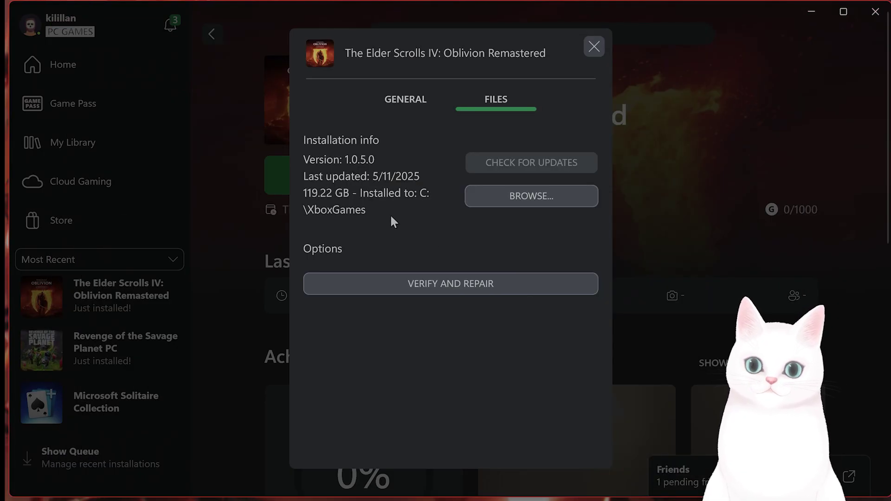
pyautogui.click(595, 47)
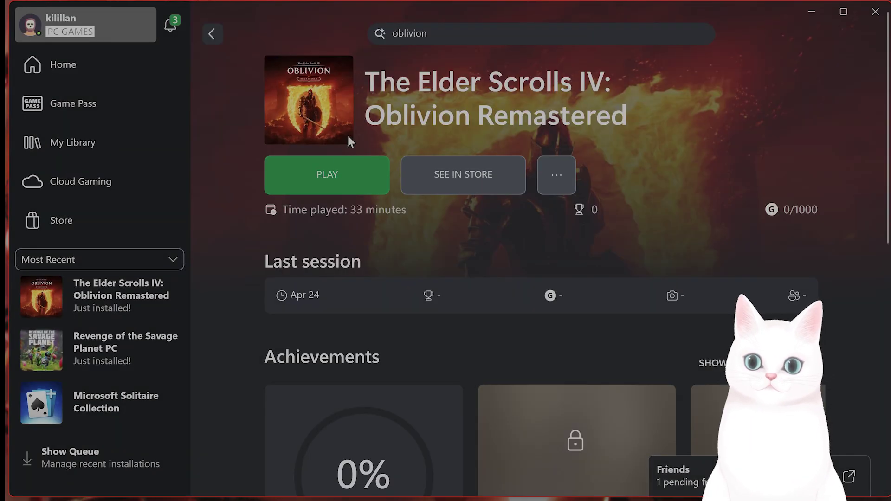
pyautogui.click(349, 180)
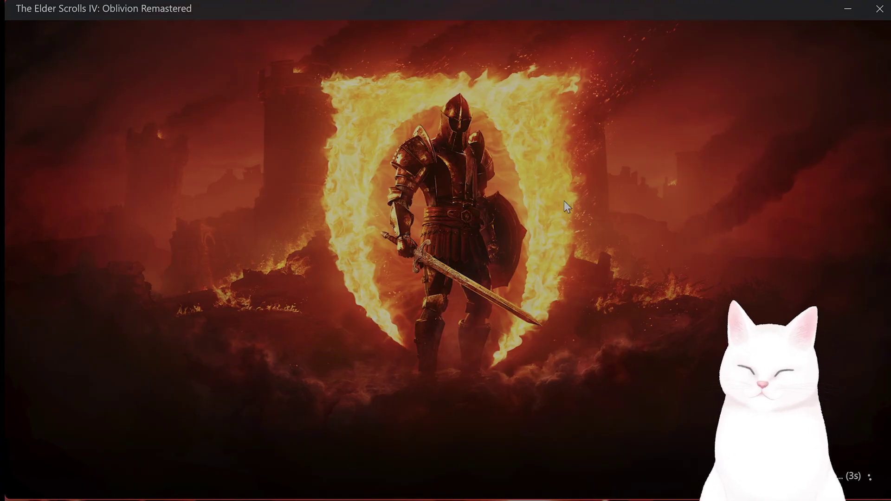
# Open Task Manager with Ctrl+Shift+Esc while the game loads
pyautogui.hotkey('ctrl', 'shift', 'Escape')
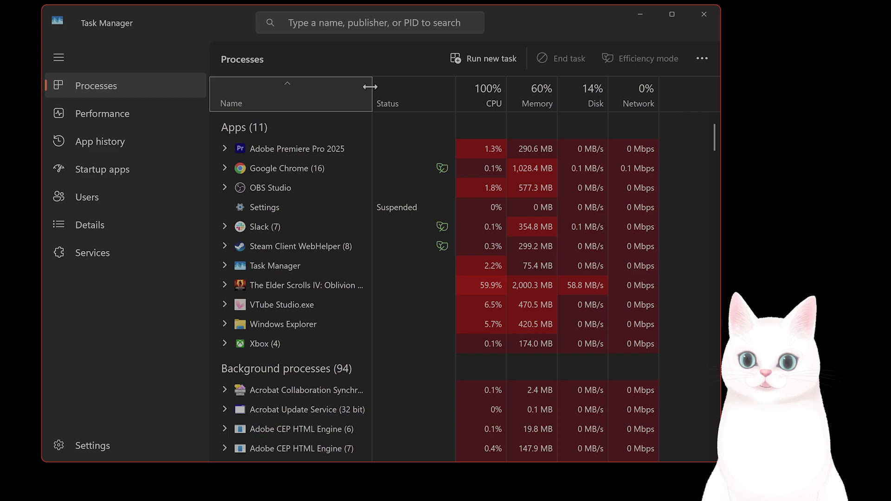
# Widen the name column and expand the Oblivion Remastered process group on the Processes page
pyautogui.moveTo(370, 86); pyautogui.dragTo(465, 88)
pyautogui.doubleClick(255, 286)
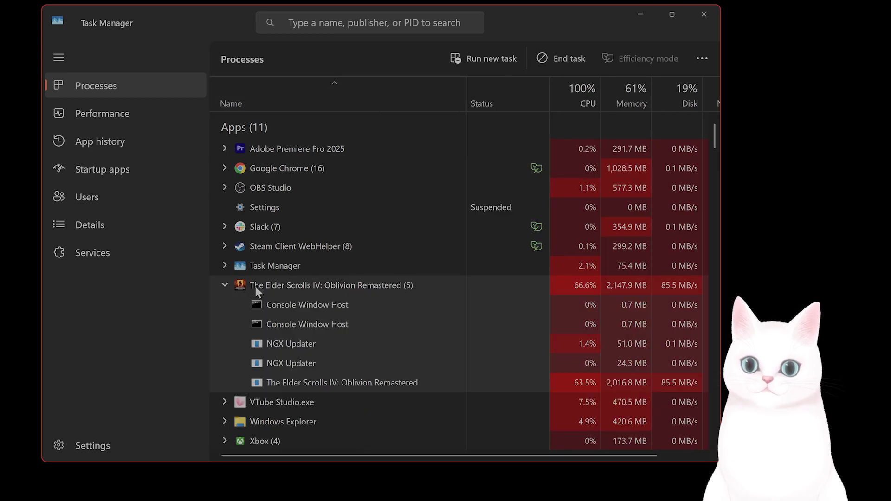
pyautogui.click(383, 344)
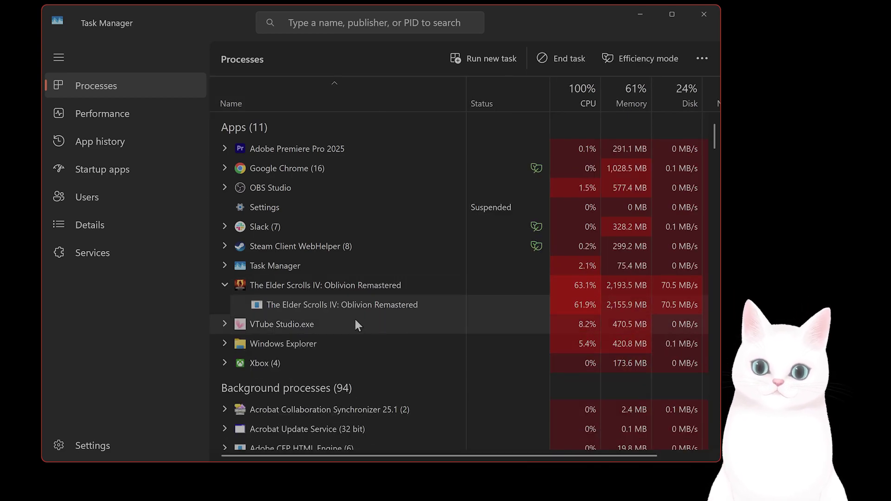
pyautogui.rightClick(363, 304)
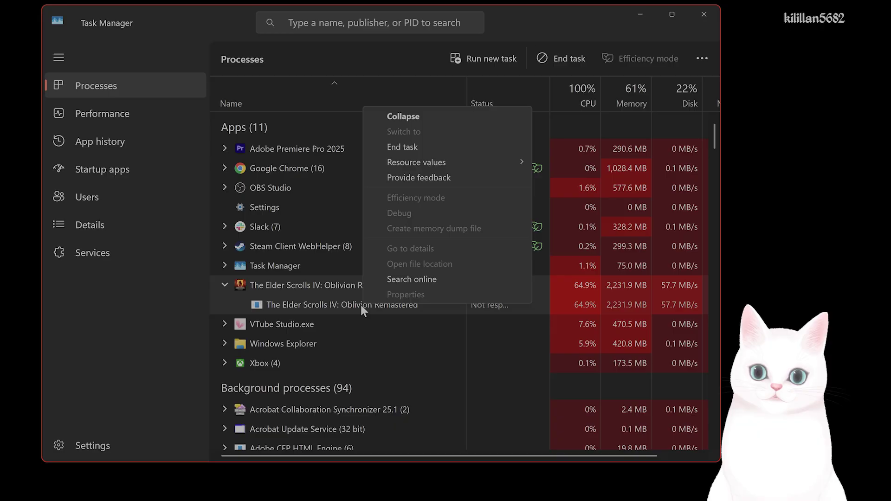
pyautogui.click(127, 216)
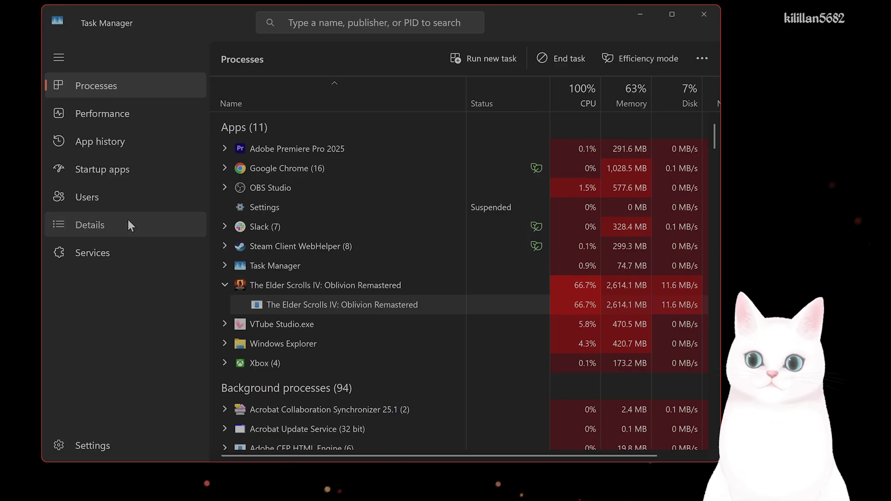
# On Details, widen the window and Name column and right-click OblivionRemastered-WinGDK-Shipping.exe
pyautogui.click(128, 218)
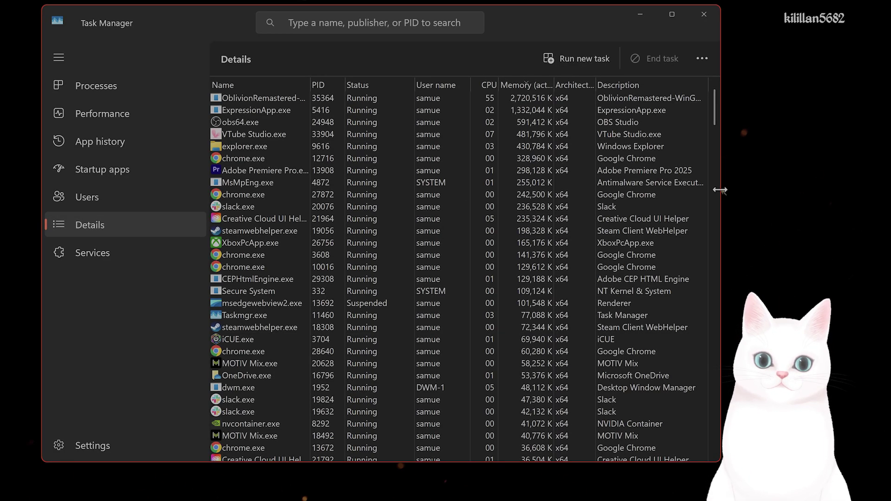
pyautogui.moveTo(722, 242); pyautogui.dragTo(837, 243)
pyautogui.doubleClick(310, 83)
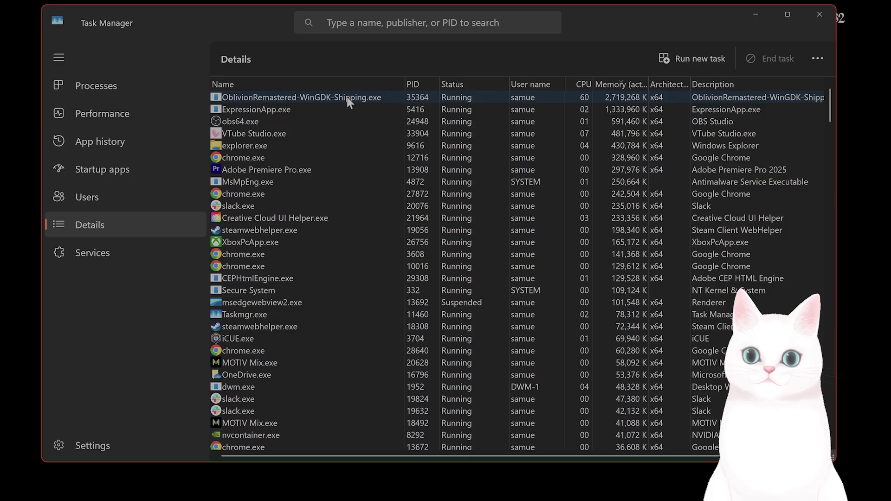
pyautogui.click(339, 98)
pyautogui.rightClick(338, 98)
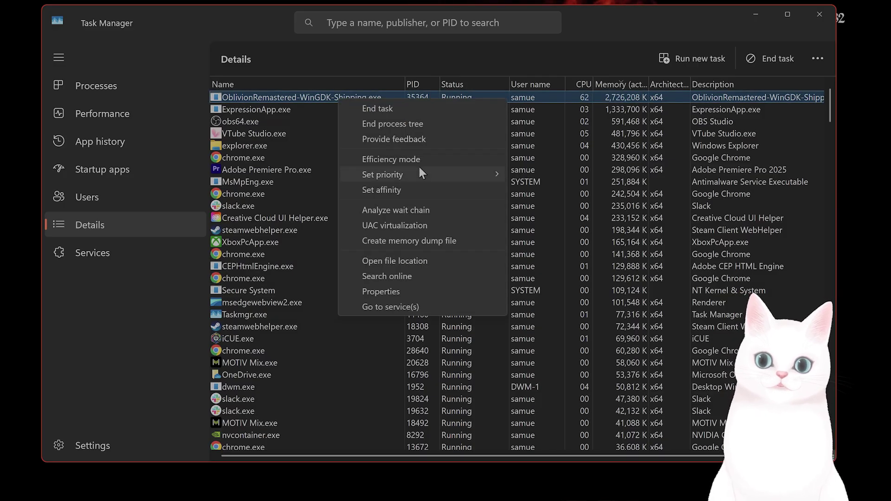
# Set the game process's processor affinity to only CPU 0 through CPU 12
pyautogui.click(433, 191)
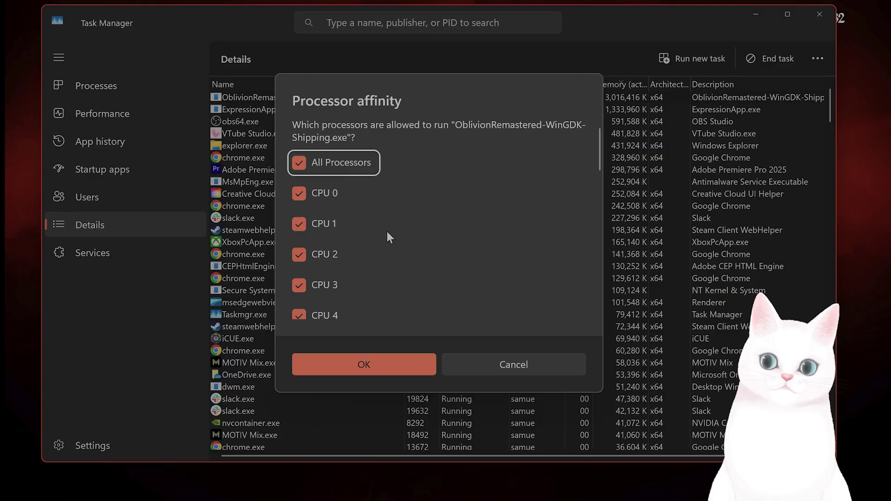
pyautogui.scroll(-8, 325, 306)
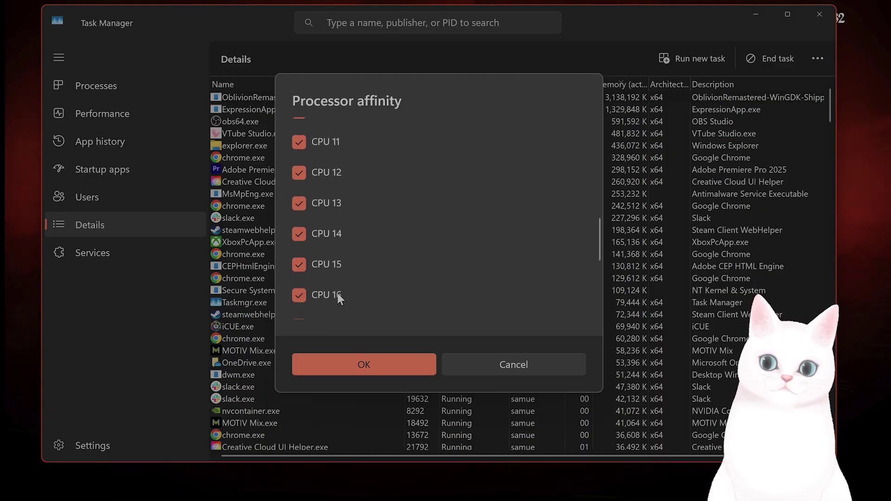
pyautogui.scroll(-3, 348, 287)
pyautogui.scroll(10, 366, 290)
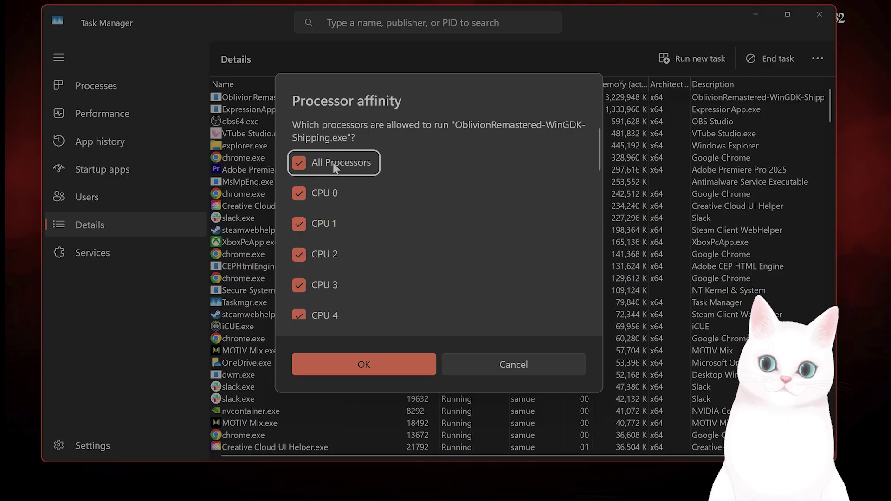
pyautogui.click(302, 161)
pyautogui.scroll(-3, 328, 211)
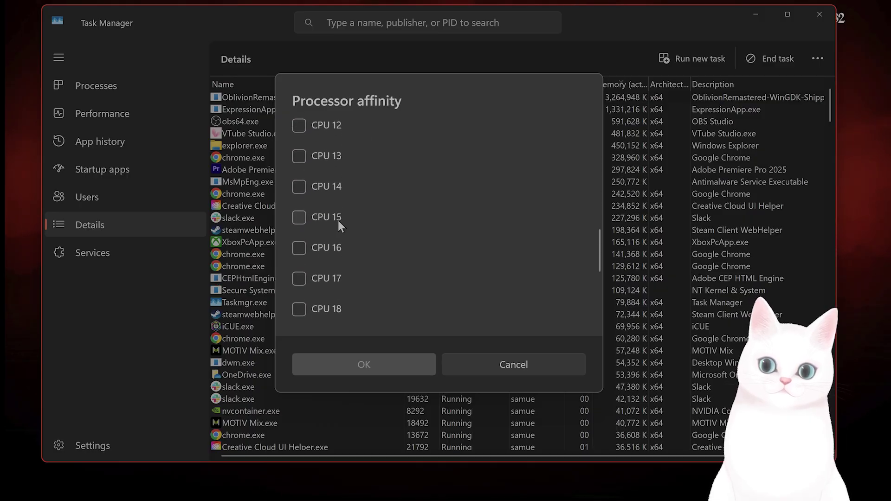
pyautogui.scroll(-2, 338, 221)
pyautogui.scroll(7, 309, 281)
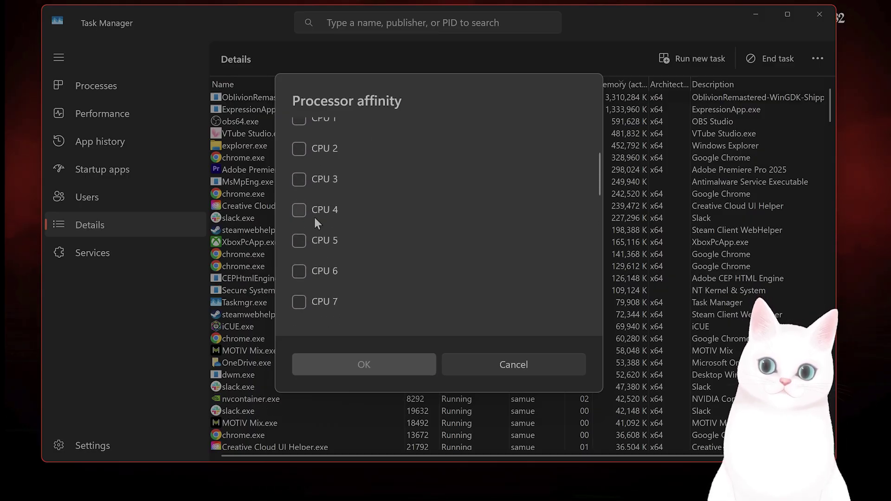
pyautogui.scroll(3, 314, 215)
pyautogui.click(300, 178)
pyautogui.click(300, 209)
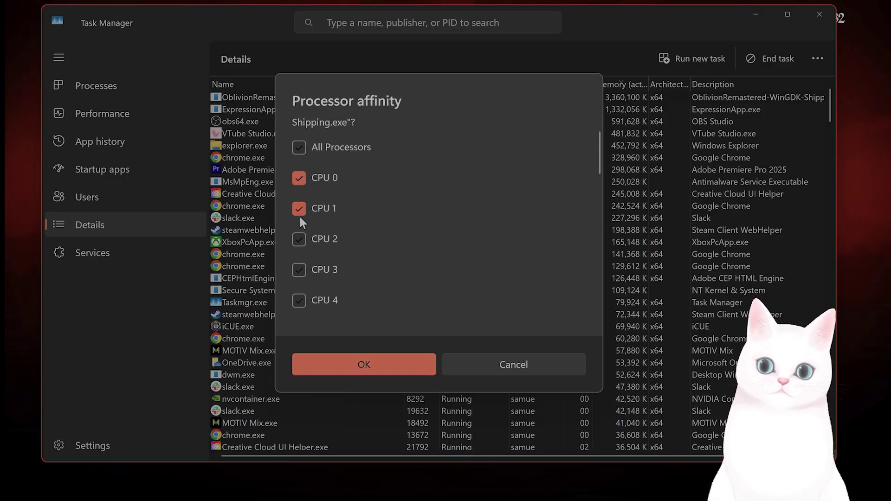
pyautogui.click(303, 254)
pyautogui.scroll(-1, 302, 254)
pyautogui.click(299, 240)
pyautogui.click(299, 269)
pyautogui.scroll(-3, 302, 282)
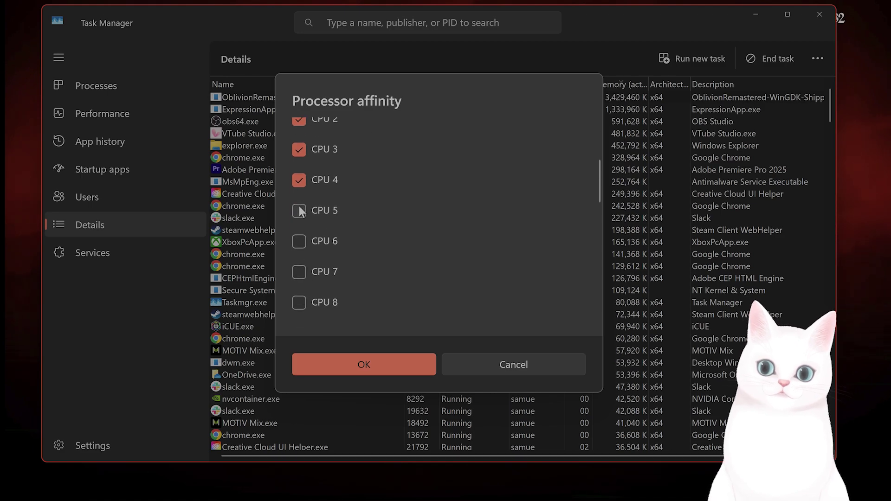
pyautogui.click(299, 241)
pyautogui.scroll(-2, 303, 235)
pyautogui.click(299, 242)
pyautogui.click(299, 273)
pyautogui.click(299, 303)
pyautogui.scroll(-3, 299, 278)
pyautogui.click(299, 243)
pyautogui.click(299, 273)
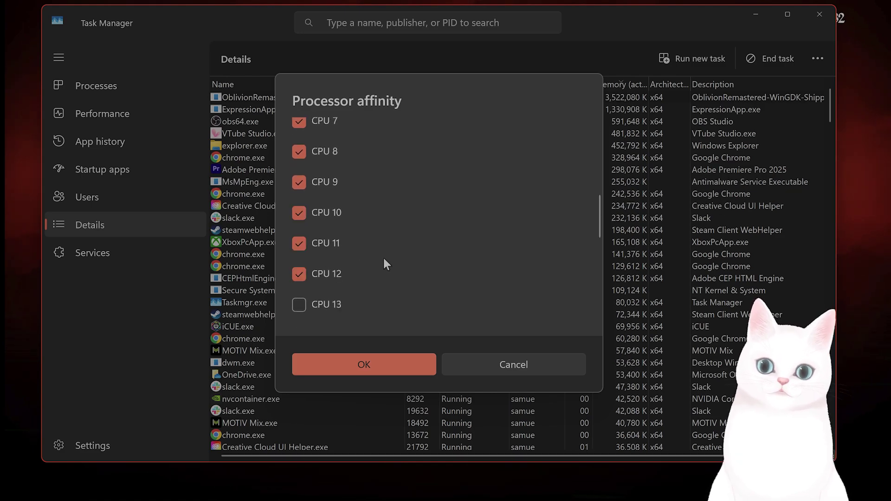
pyautogui.scroll(-5, 394, 258)
pyautogui.scroll(5, 349, 253)
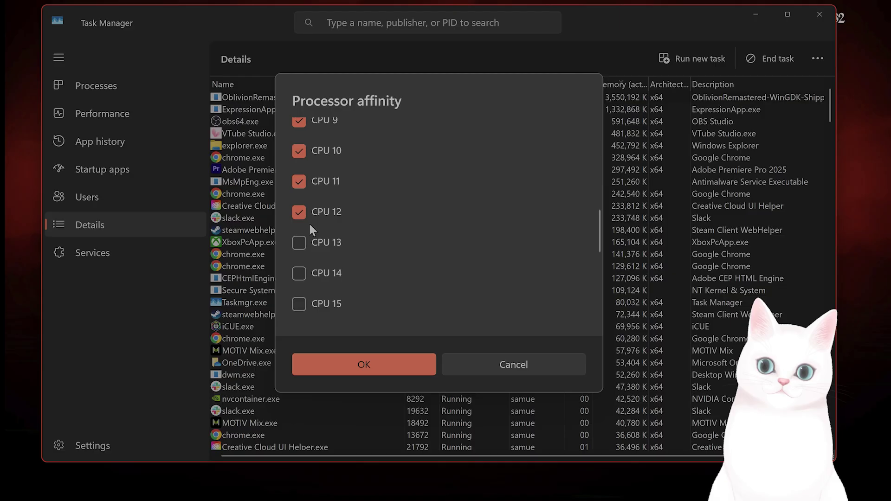
pyautogui.scroll(1, 397, 218)
pyautogui.click(402, 362)
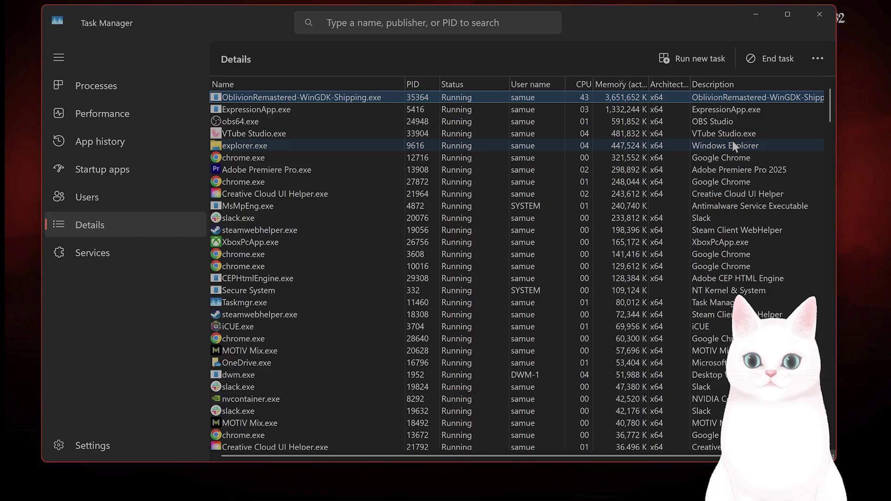
# Close Task Manager and reopen Oblivion Remastered's installed files info in the Xbox app
pyautogui.click(820, 15)
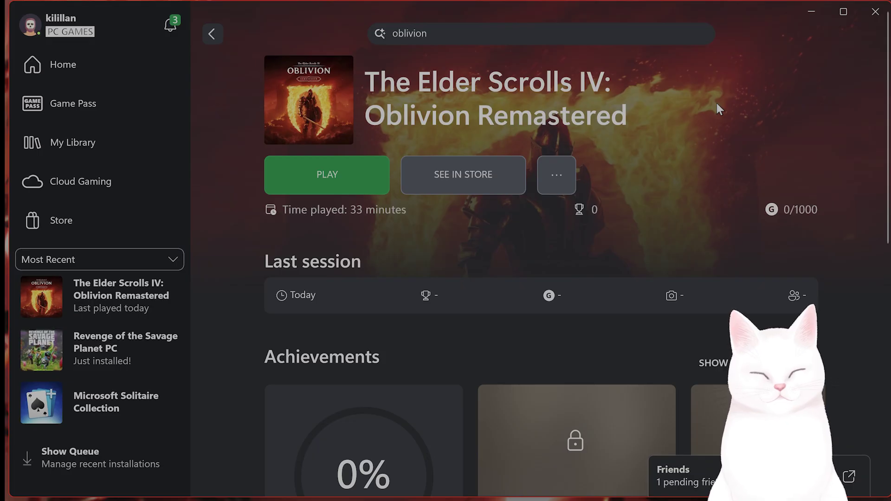
pyautogui.rightClick(147, 299)
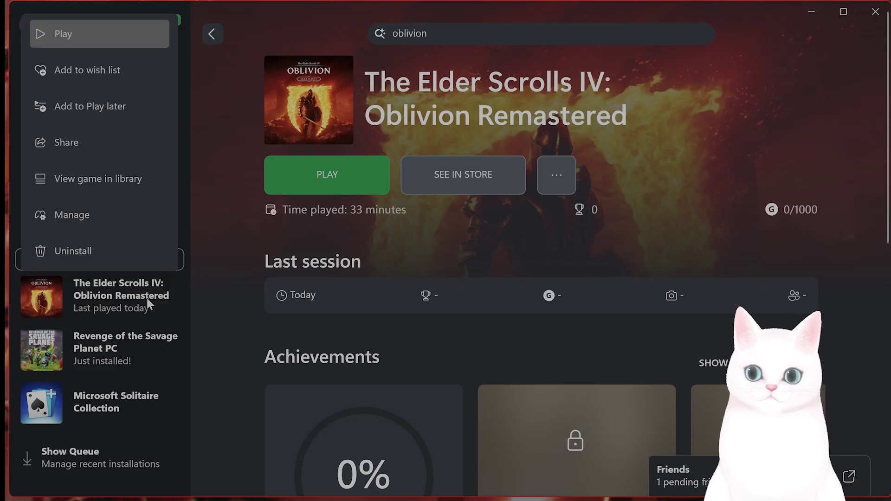
pyautogui.click(141, 216)
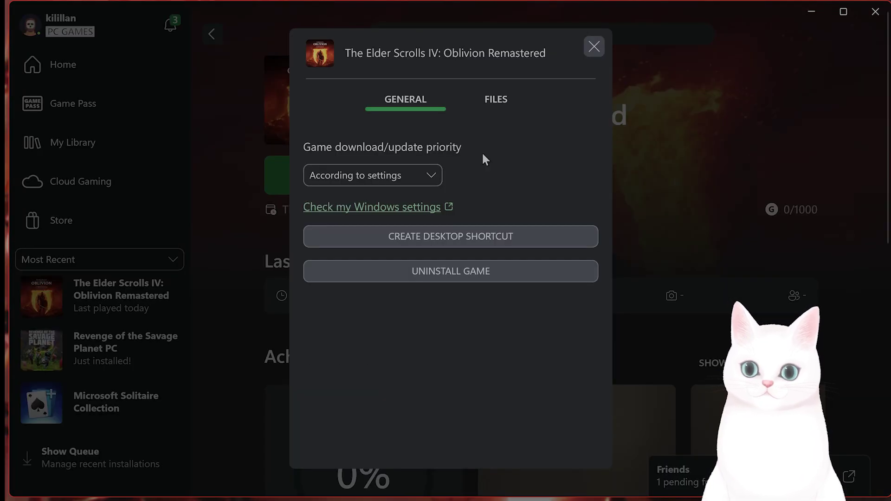
pyautogui.click(494, 101)
# Open the install folder, then switch to Local Disk (C:) and open the Users folder
pyautogui.click(529, 196)
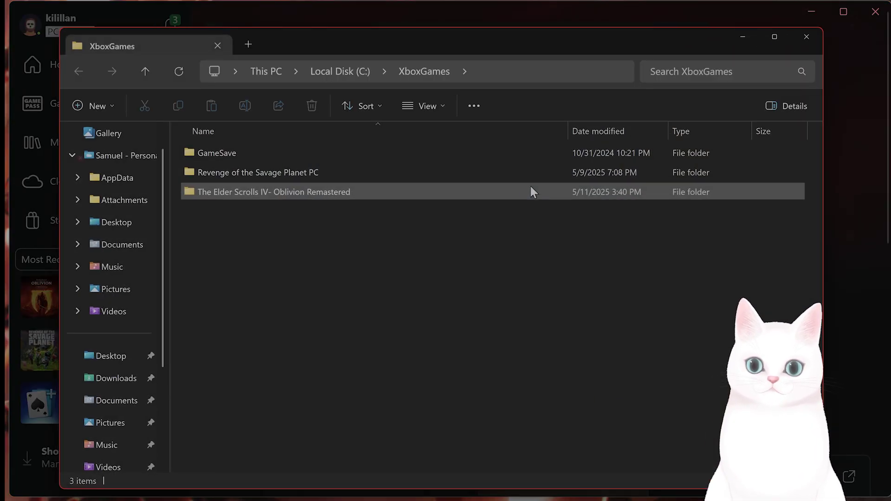
pyautogui.doubleClick(347, 195)
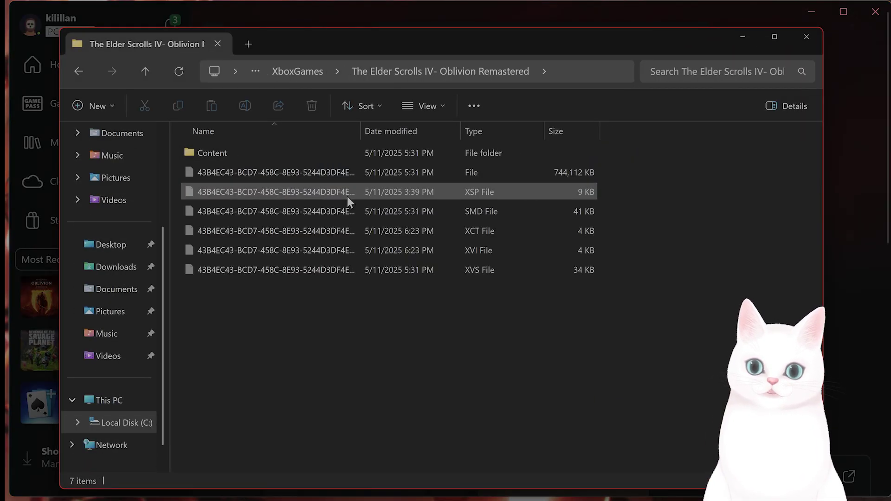
pyautogui.doubleClick(259, 156)
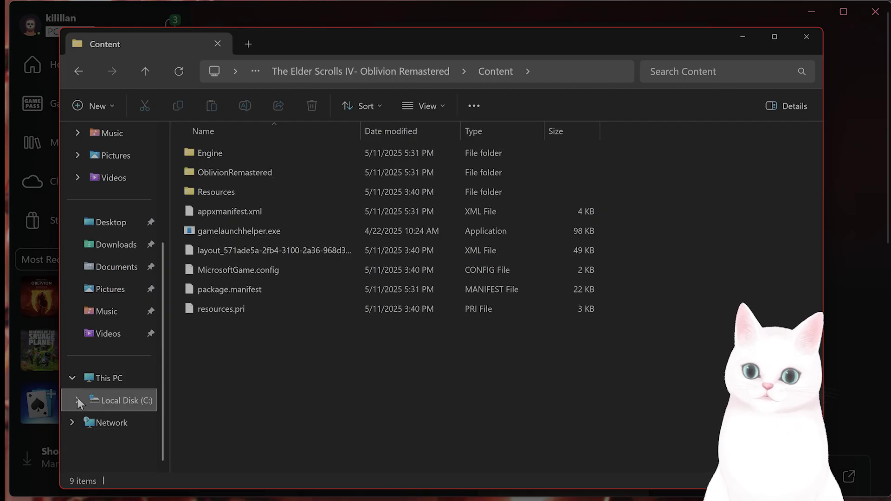
pyautogui.click(126, 401)
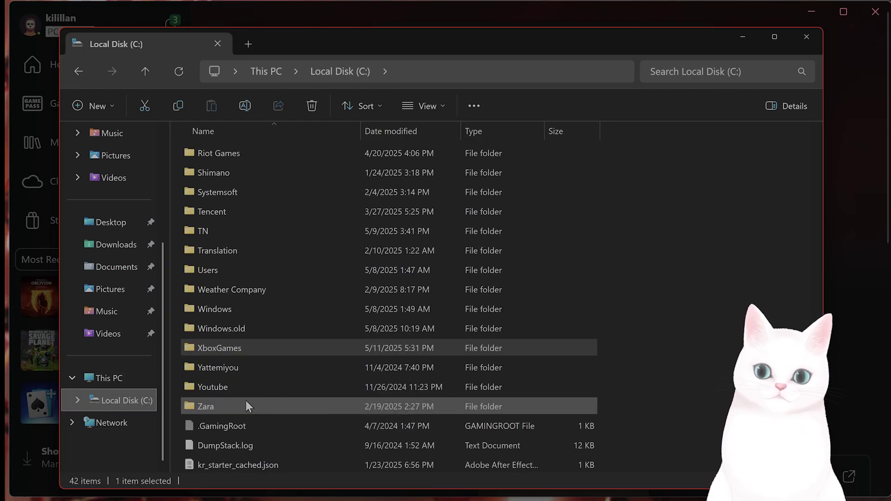
pyautogui.scroll(8, 266, 394)
pyautogui.click(78, 401)
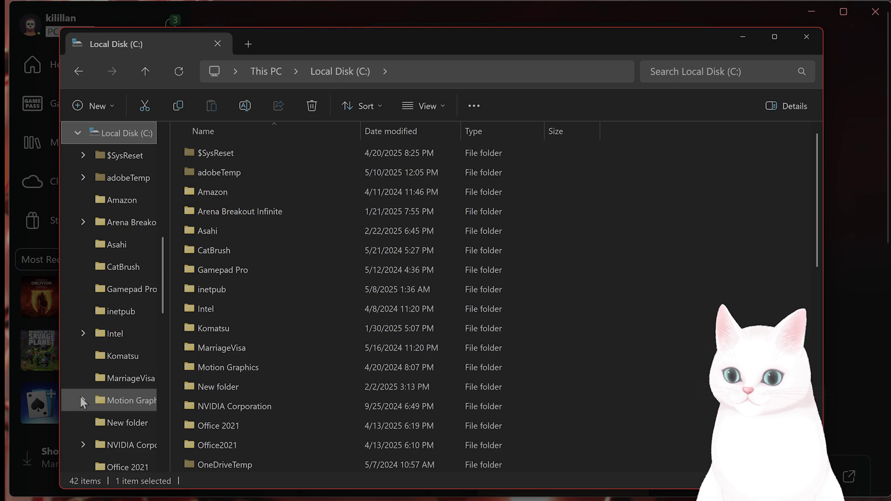
pyautogui.scroll(-8, 144, 336)
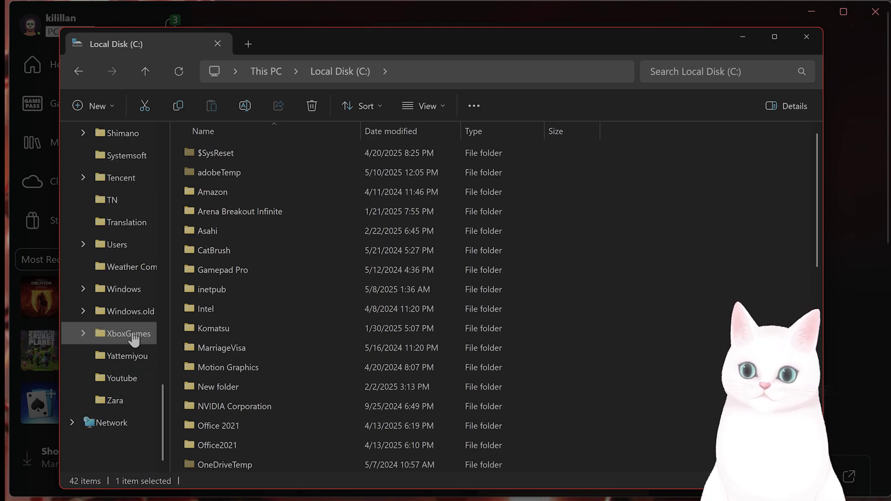
pyautogui.click(134, 248)
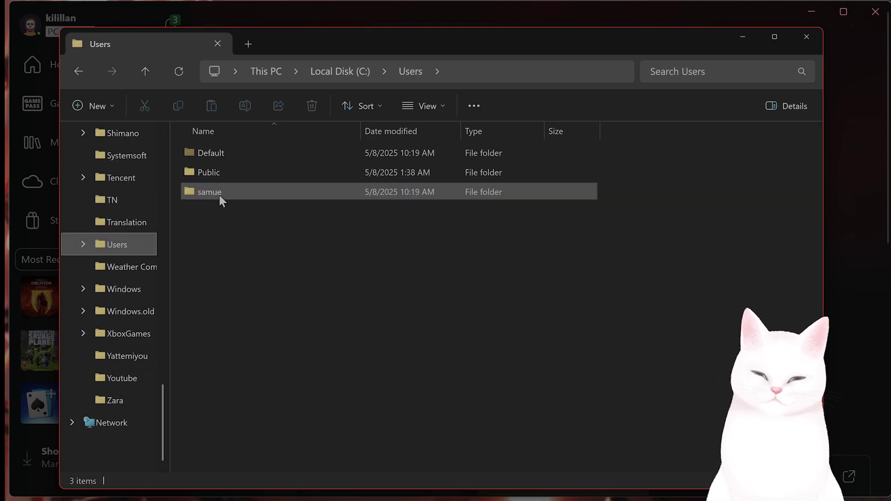
# Go to Documents\My Games\Oblivion Remastered\Saved\Config\WinGDK and select Engine.ini
pyautogui.doubleClick(220, 195)
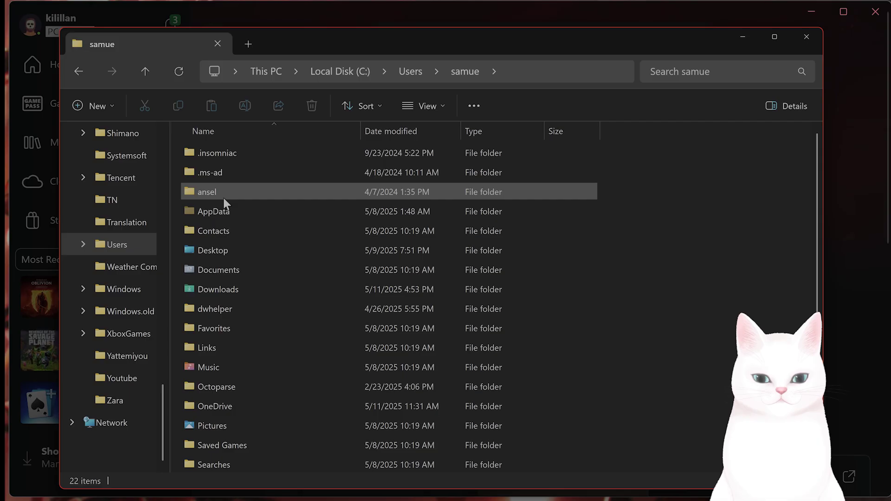
pyautogui.doubleClick(266, 270)
pyautogui.doubleClick(250, 290)
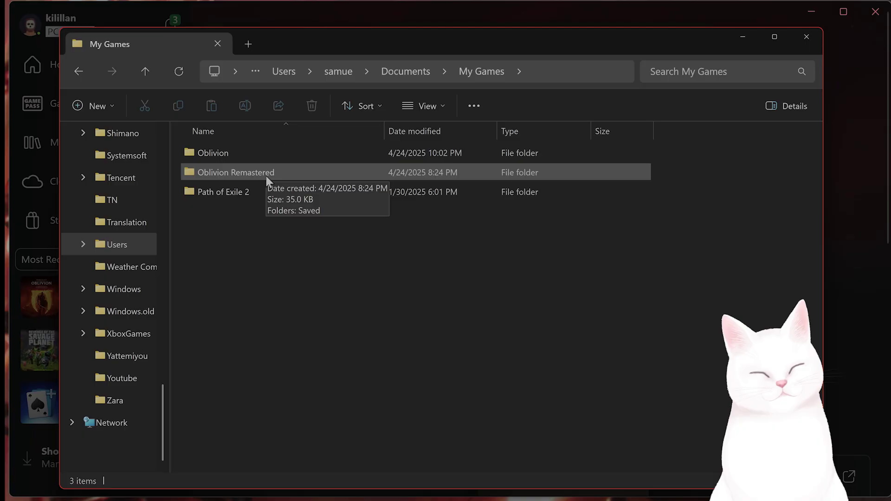
pyautogui.doubleClick(266, 175)
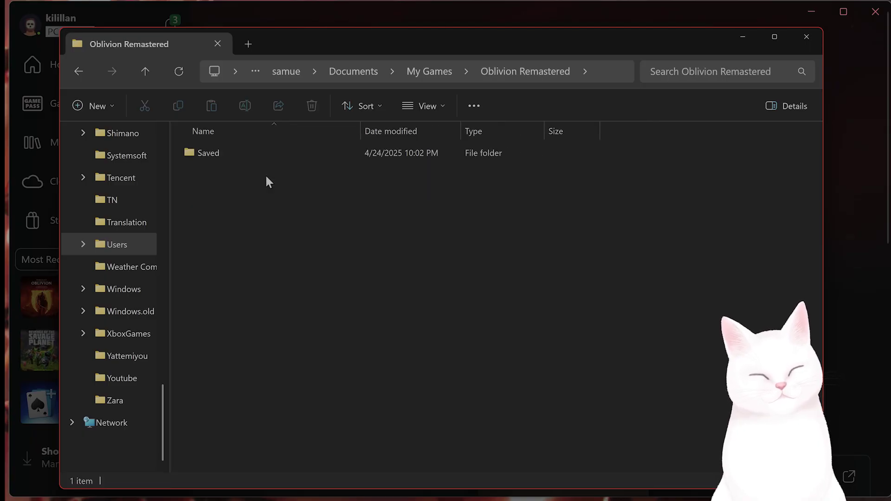
pyautogui.doubleClick(229, 154)
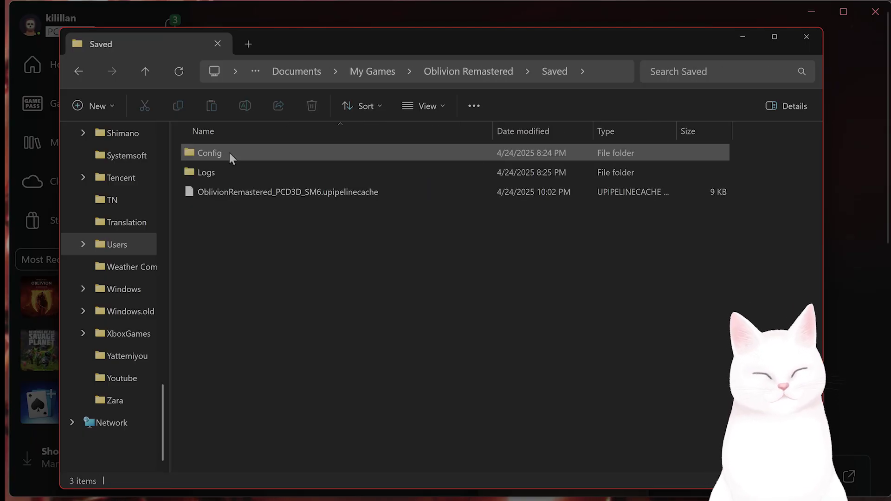
pyautogui.doubleClick(239, 157)
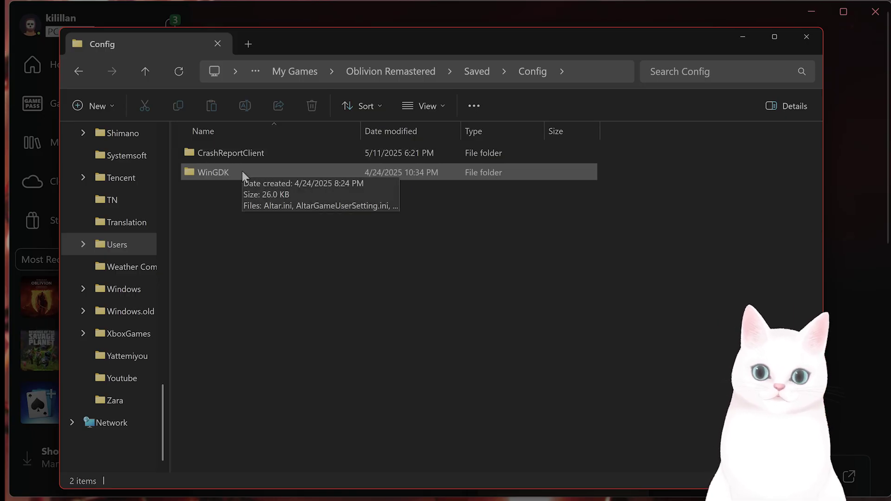
pyautogui.doubleClick(242, 172)
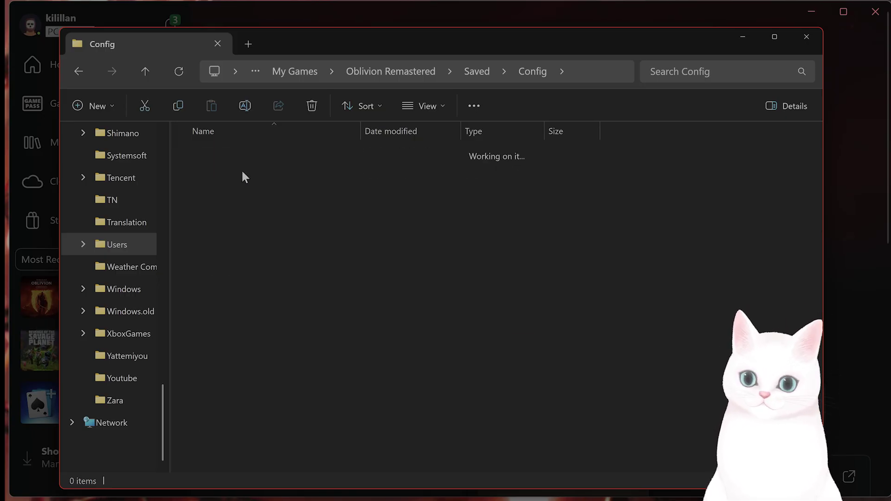
pyautogui.scroll(-5, 339, 245)
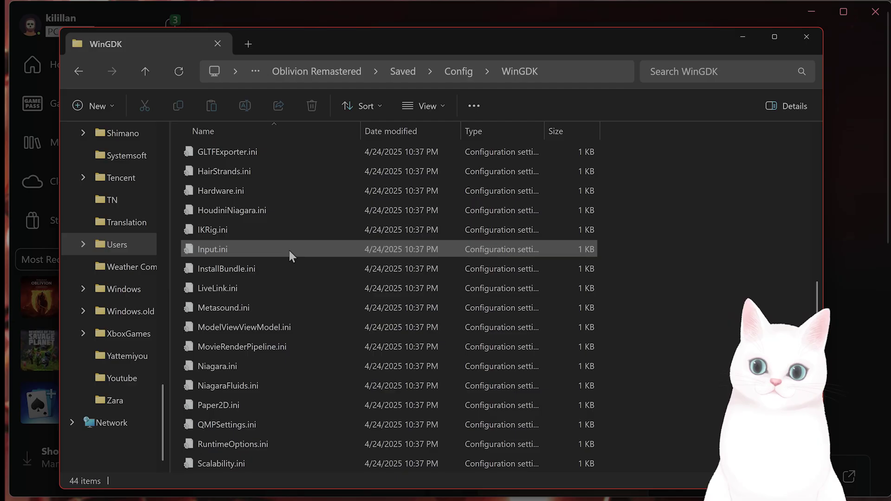
pyautogui.scroll(5, 289, 251)
pyautogui.scroll(-2, 314, 256)
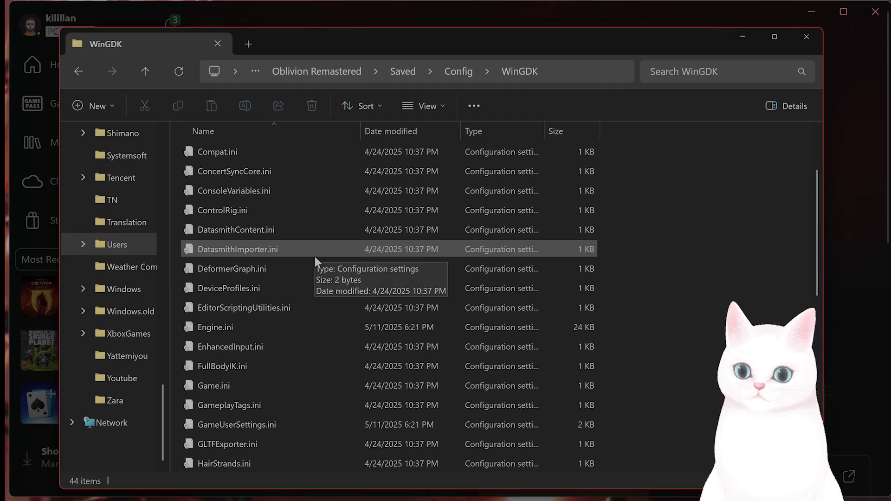
pyautogui.click(268, 330)
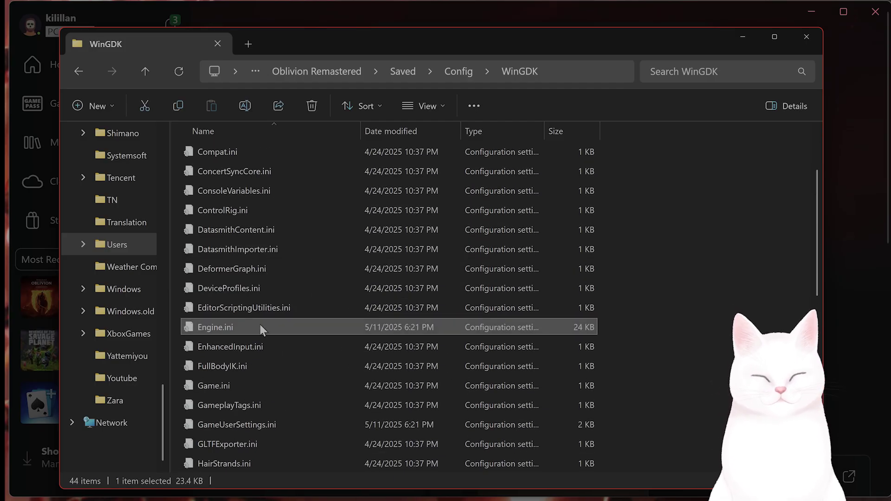
# Open Engine.ini in Notepad and scroll to its end
pyautogui.rightClick(249, 324)
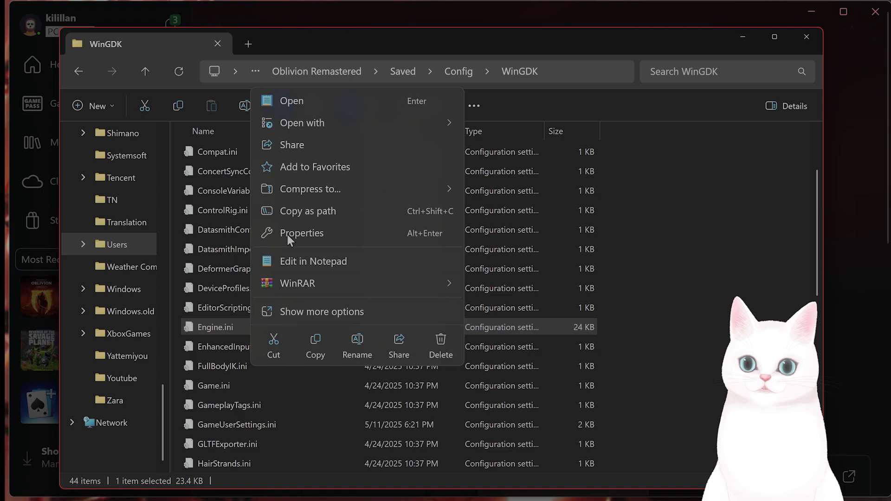
pyautogui.moveTo(374, 122)
pyautogui.click(494, 117)
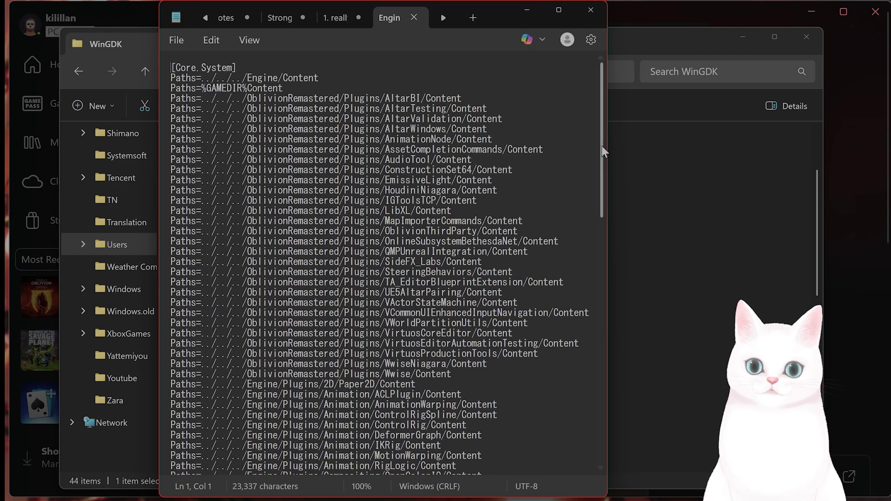
pyautogui.moveTo(603, 151); pyautogui.dragTo(596, 461)
pyautogui.scroll(-3, 561, 451)
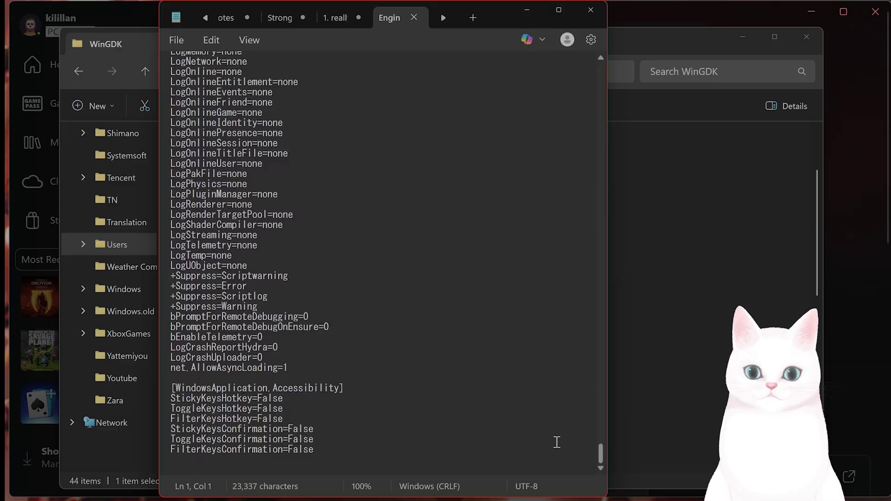
# Get the DLSS code block from the crash-fix guide page and return to Engine.ini
pyautogui.moveTo(192, 494)
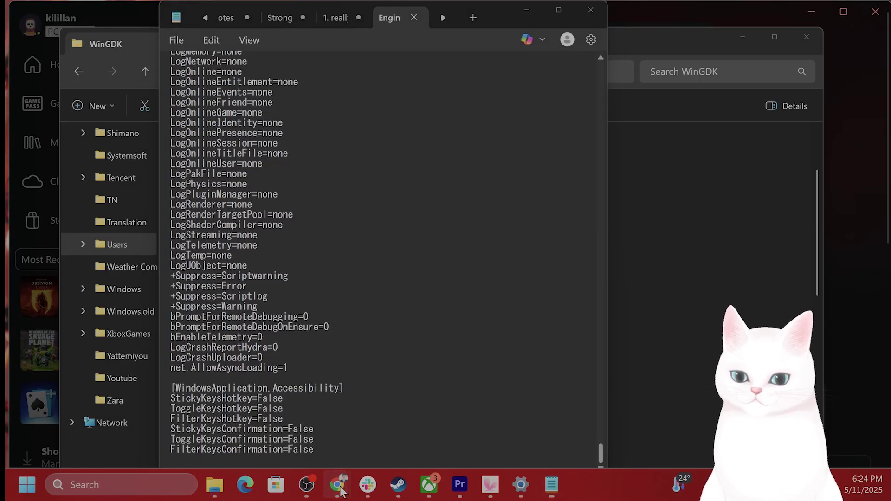
pyautogui.moveTo(340, 491)
pyautogui.click(469, 395)
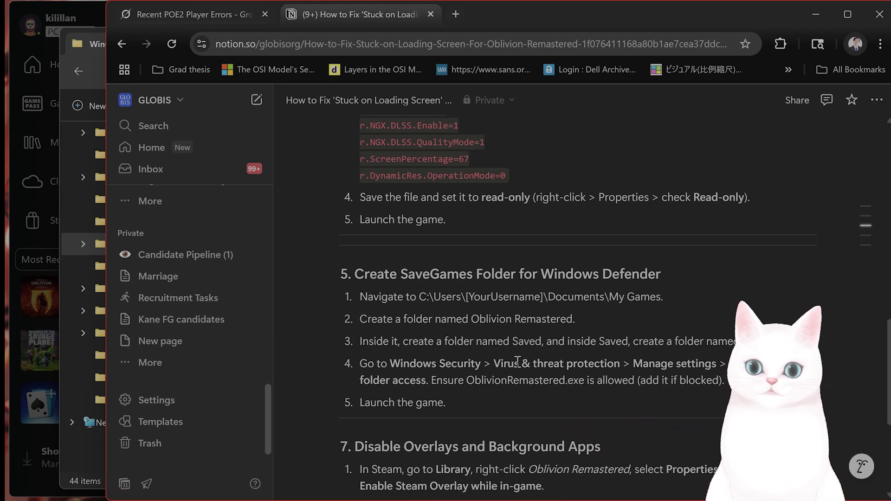
pyautogui.scroll(5, 518, 361)
pyautogui.moveTo(529, 381); pyautogui.dragTo(360, 319)
pyautogui.hotkey('ctrl', 'c')
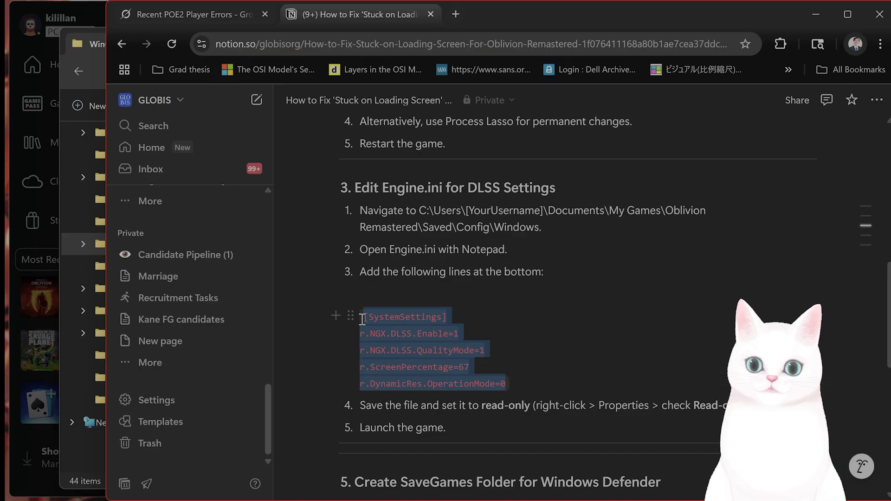
pyautogui.click(816, 14)
# Paste the [SystemSettings] DLSS block on a new last line and remove trailing blank lines
pyautogui.click(349, 455)
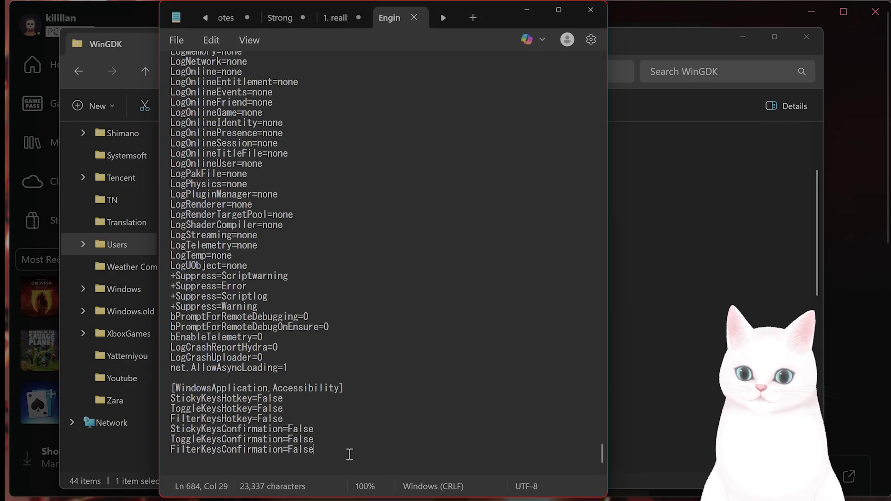
pyautogui.press('Return')
pyautogui.press('Return')
pyautogui.hotkey('ctrl', 'v')
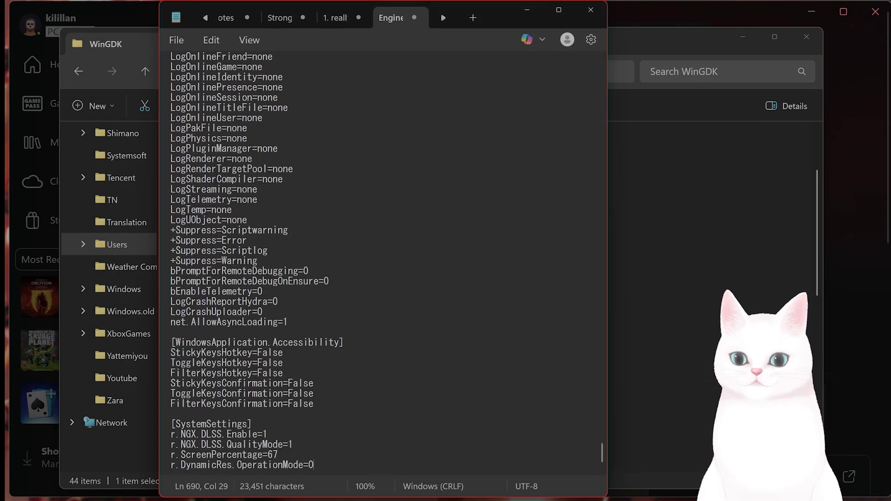
pyautogui.scroll(-1, 364, 410)
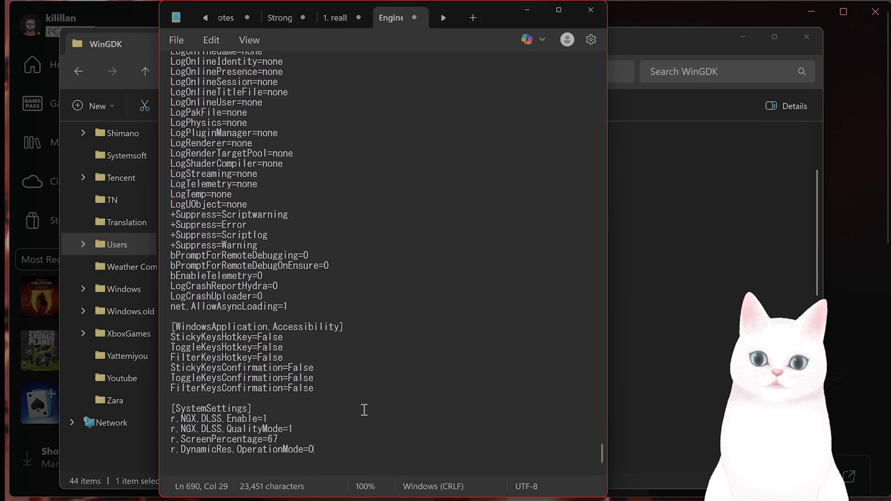
pyautogui.click(324, 469)
pyautogui.press('BackSpace')
pyautogui.press('BackSpace')
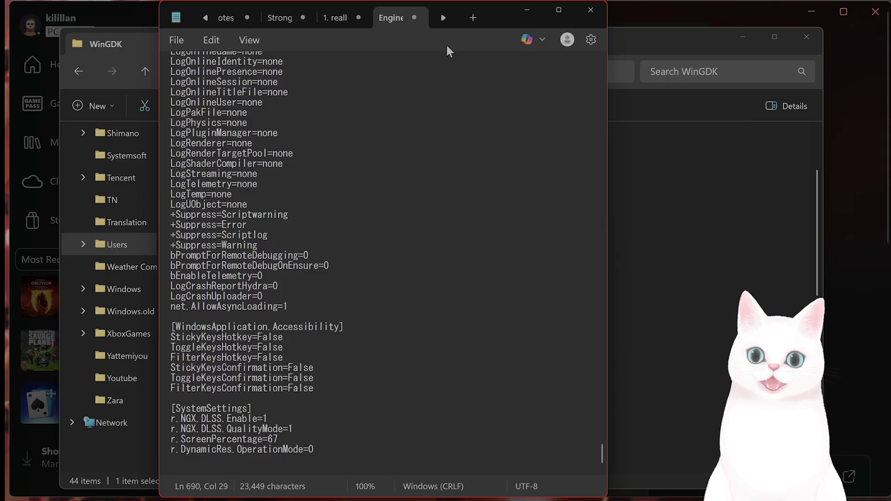
# Close Engine.ini saving the changes, and minimize Notepad
pyautogui.click(413, 18)
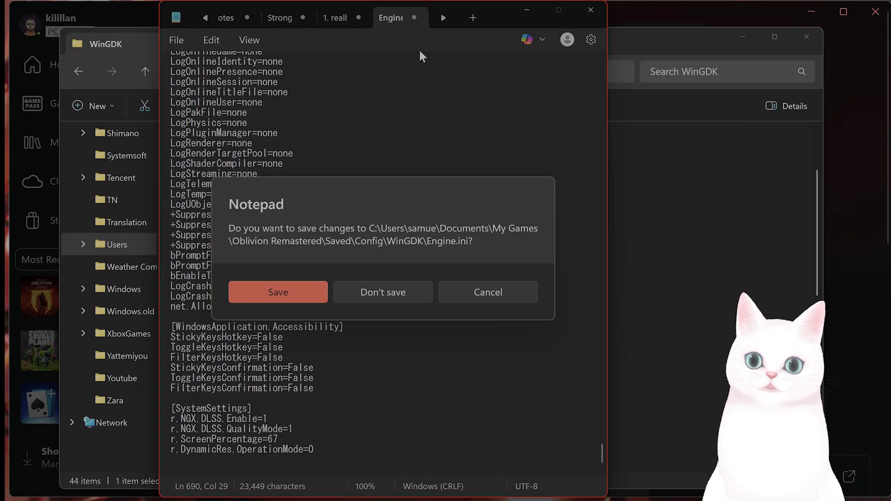
pyautogui.click(314, 296)
pyautogui.click(534, 10)
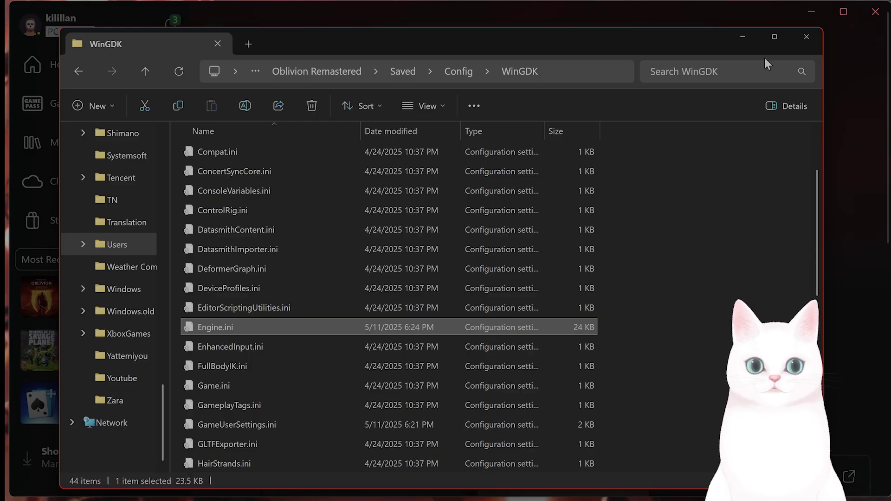
# Close the WinGDK folder and game files dialog, and minimize the Xbox app
pyautogui.click(807, 37)
pyautogui.press('Escape')
pyautogui.click(812, 11)
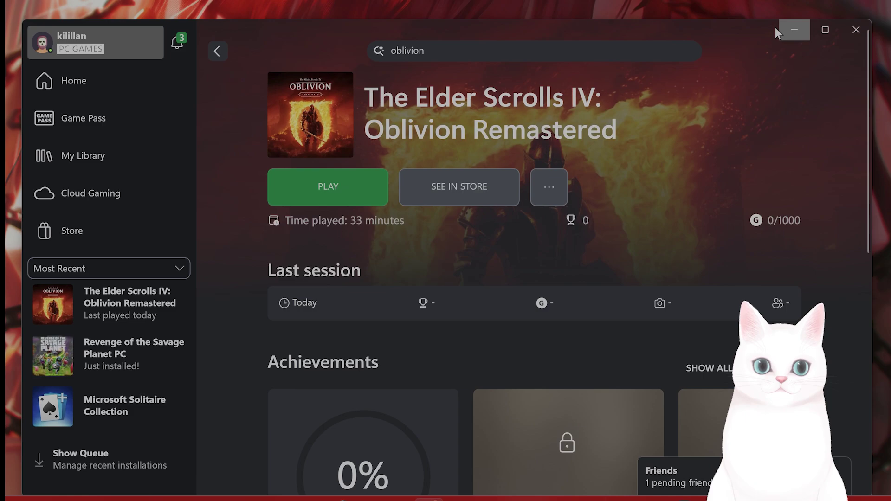
# Search 'windows' to launch Windows Security and open Virus & threat protection's Manage settings
pyautogui.click(133, 485)
pyautogui.write('windows')
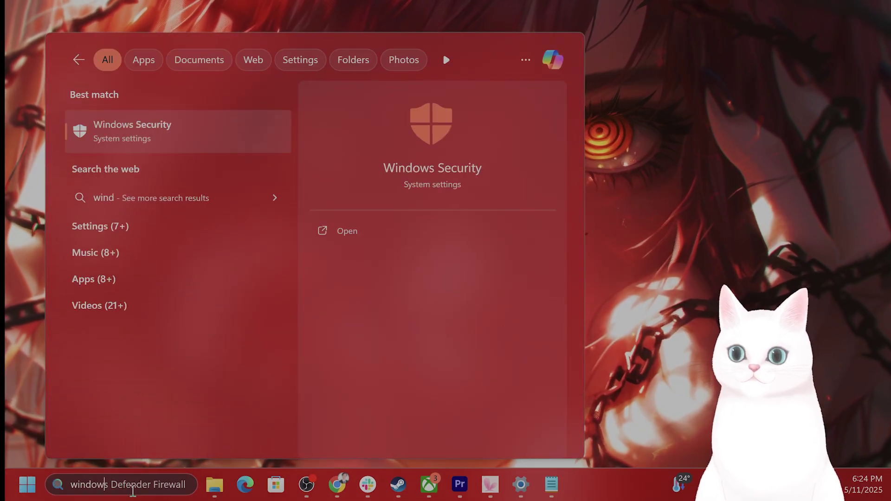
pyautogui.press('Return')
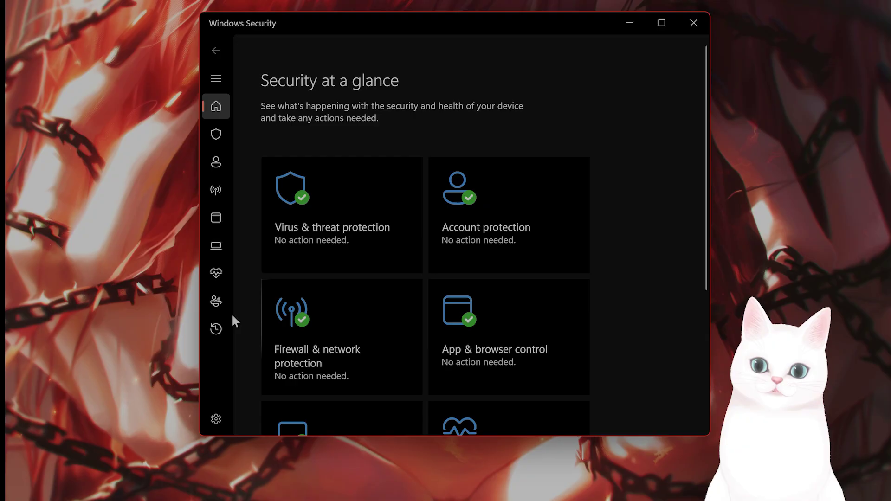
pyautogui.click(379, 236)
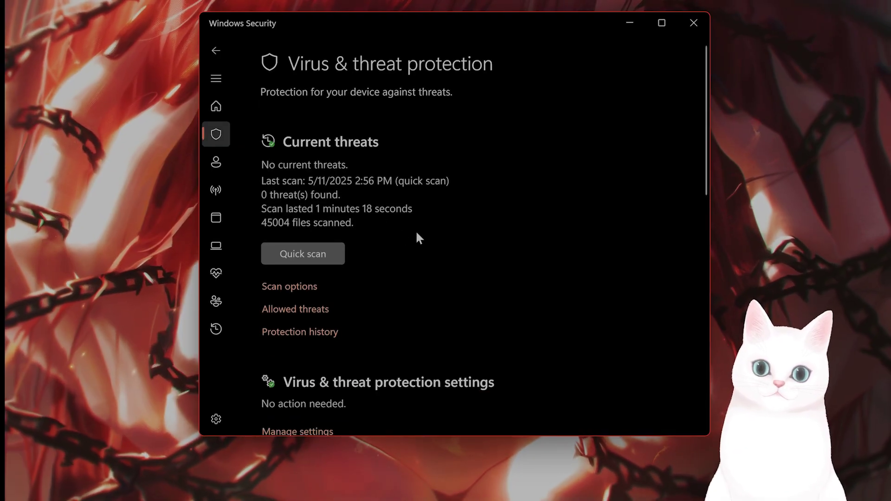
pyautogui.scroll(-4, 446, 242)
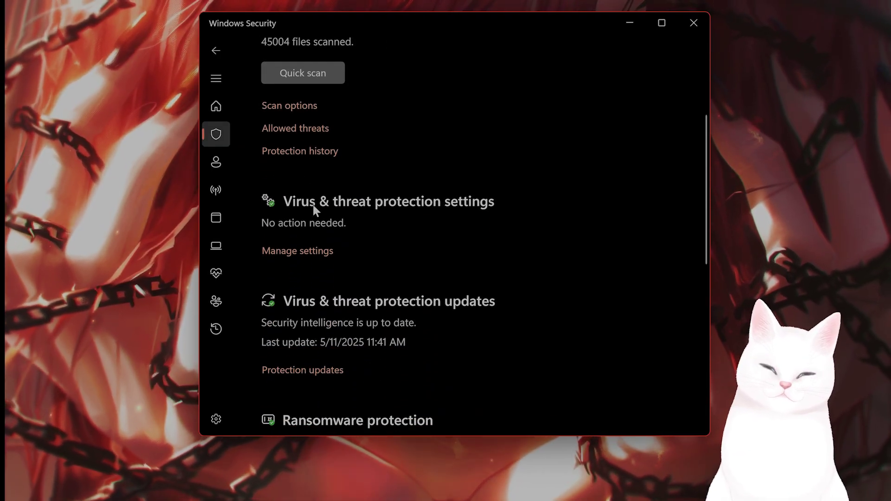
pyautogui.scroll(3, 428, 224)
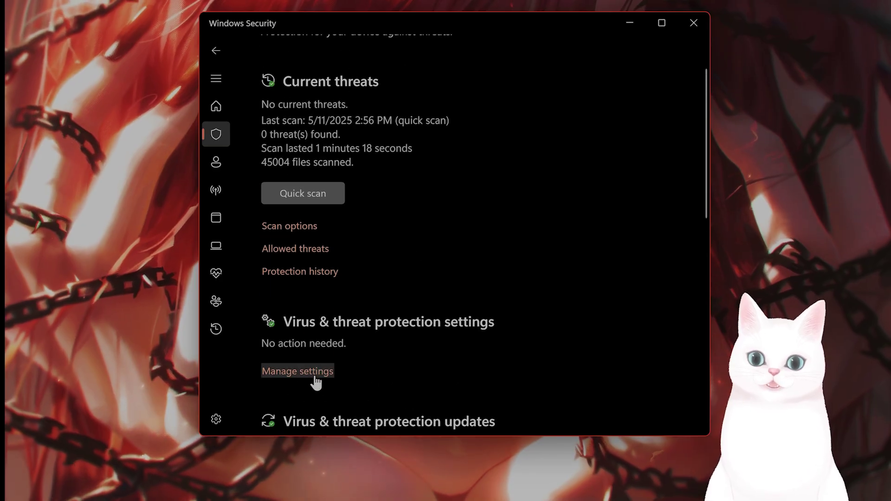
pyautogui.click(318, 372)
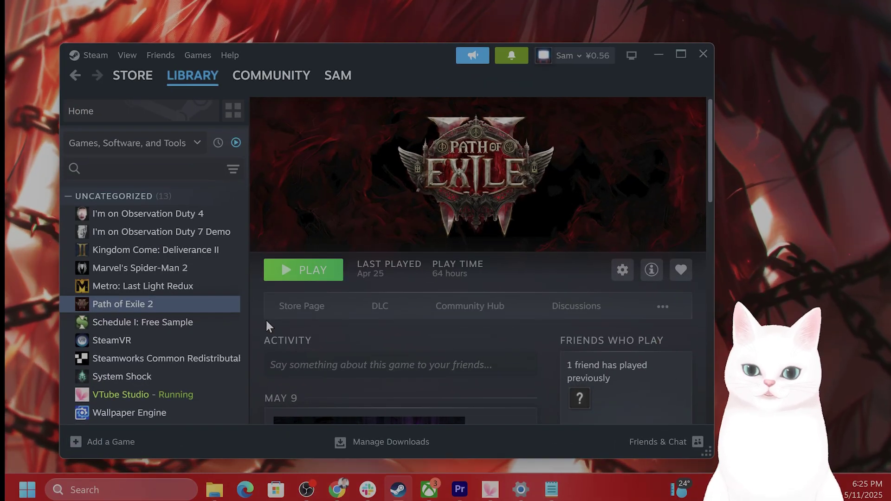
pyautogui.rightClick(180, 307)
pyautogui.click(230, 414)
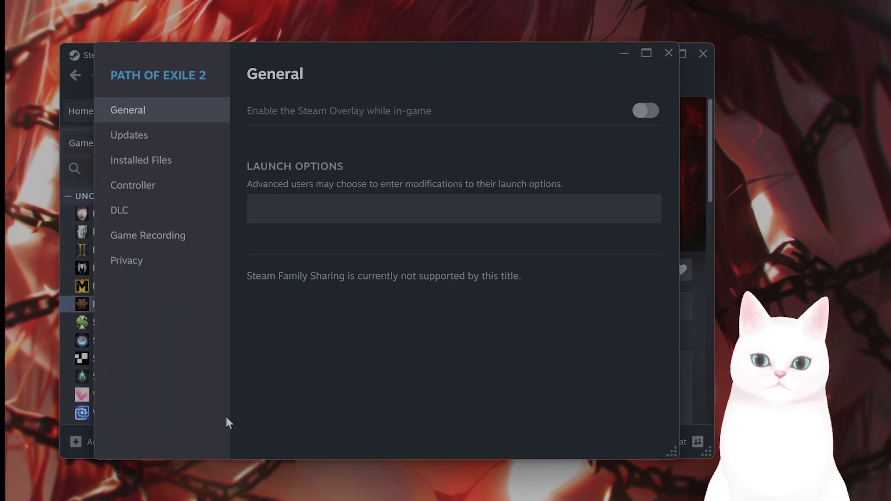
pyautogui.click(668, 54)
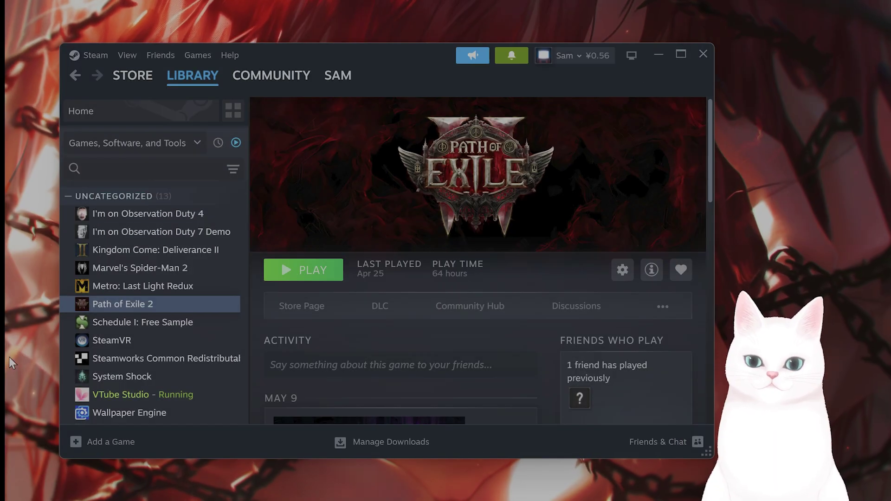
pyautogui.rightClick(167, 307)
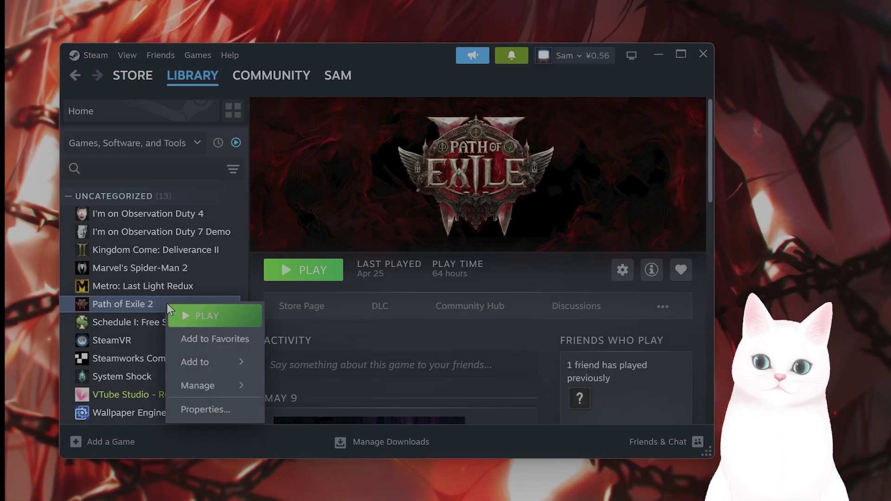
pyautogui.click(221, 411)
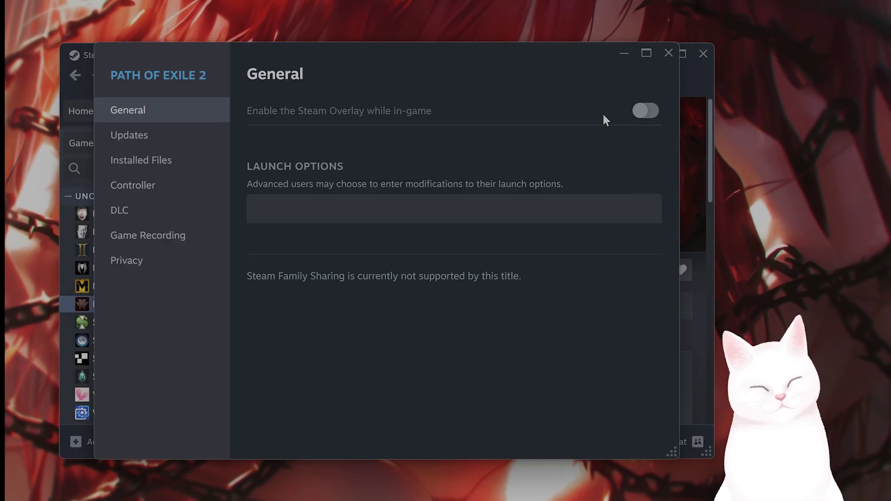
pyautogui.click(667, 53)
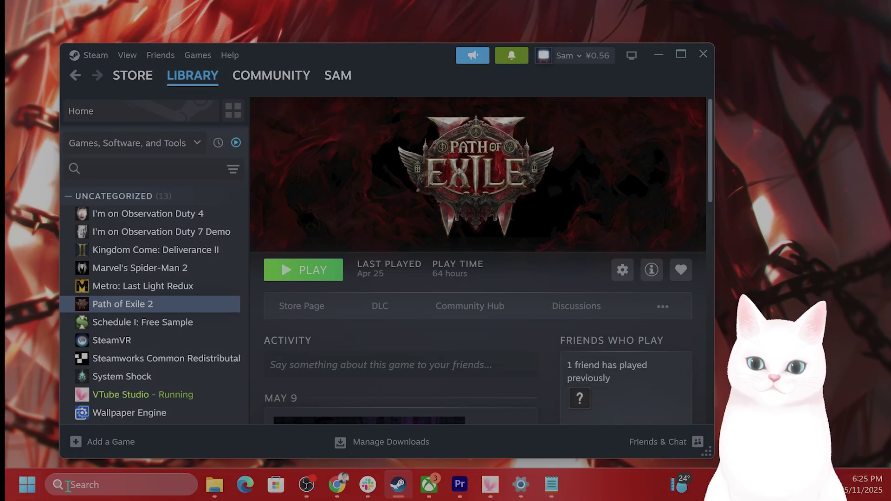
# Launch NVIDIA App and confirm GeForce Game Ready Driver 576.28 shows as up to date
pyautogui.click(118, 486)
pyautogui.write('nvidi')
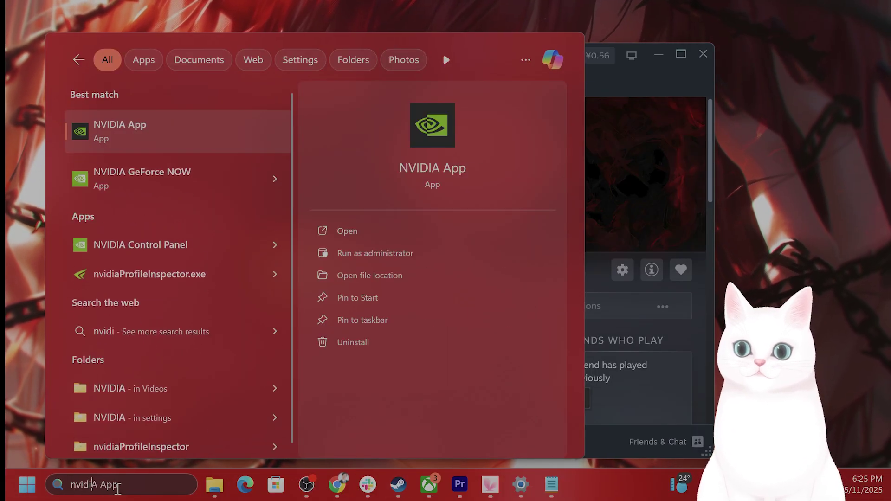
pyautogui.press('Return')
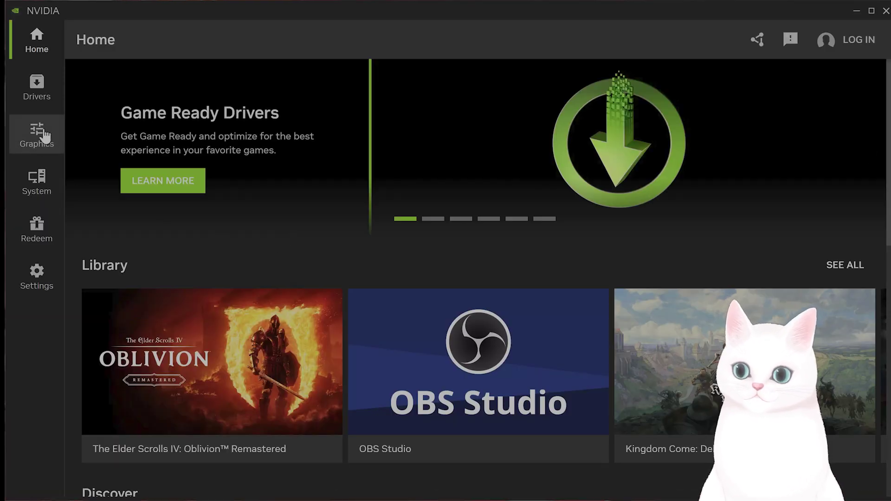
pyautogui.click(46, 139)
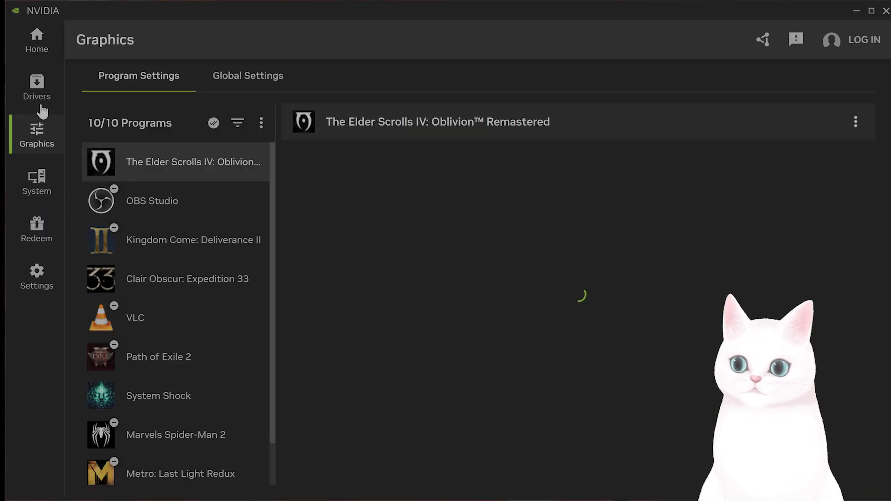
pyautogui.click(39, 99)
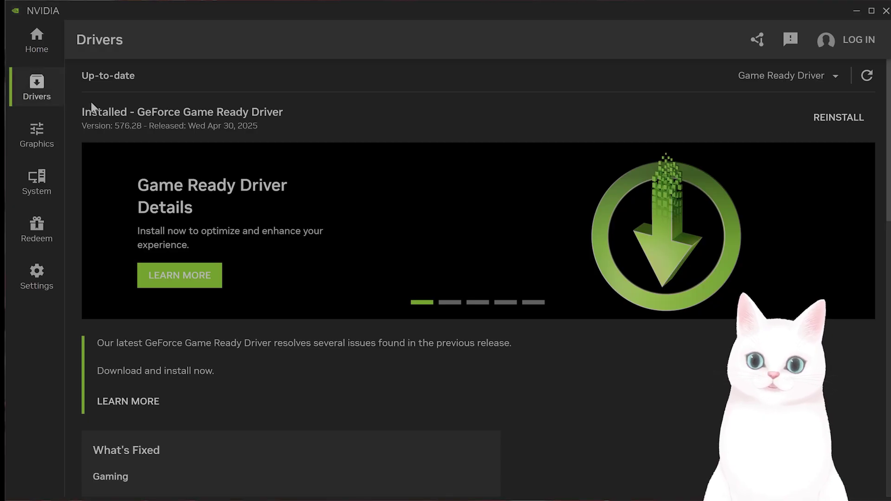
pyautogui.scroll(-3, 157, 174)
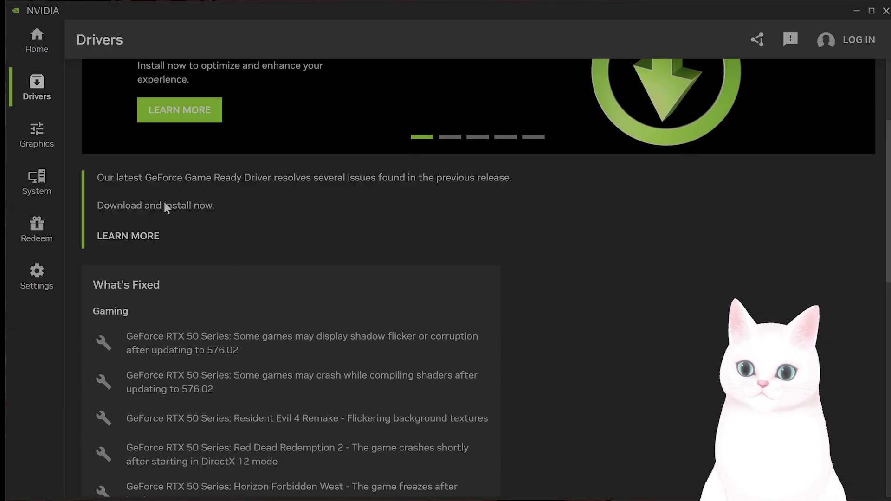
pyautogui.scroll(3, 163, 200)
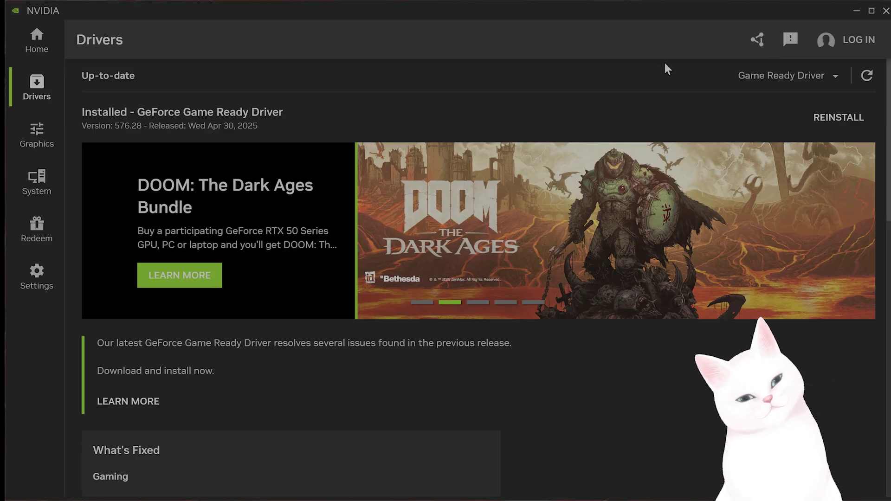
# Minimize NVIDIA App and restore the Xbox app showing the Oblivion Remastered game page
pyautogui.click(857, 10)
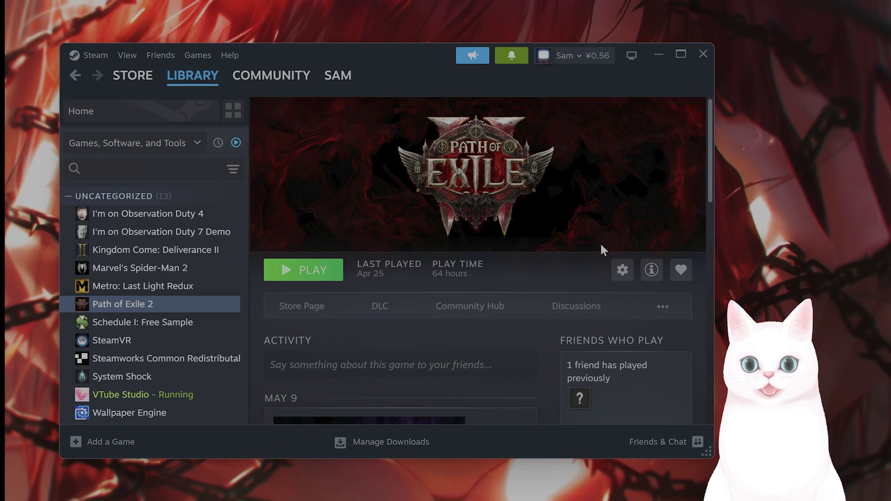
pyautogui.moveTo(578, 499)
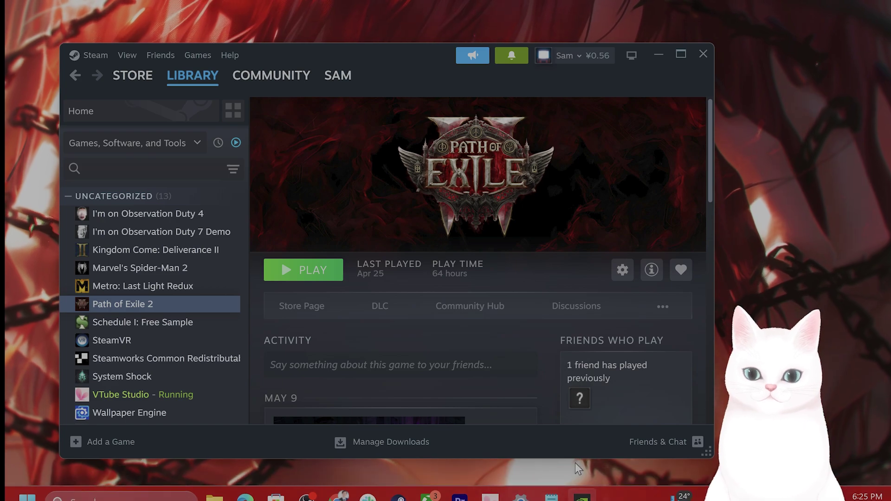
pyautogui.click(426, 495)
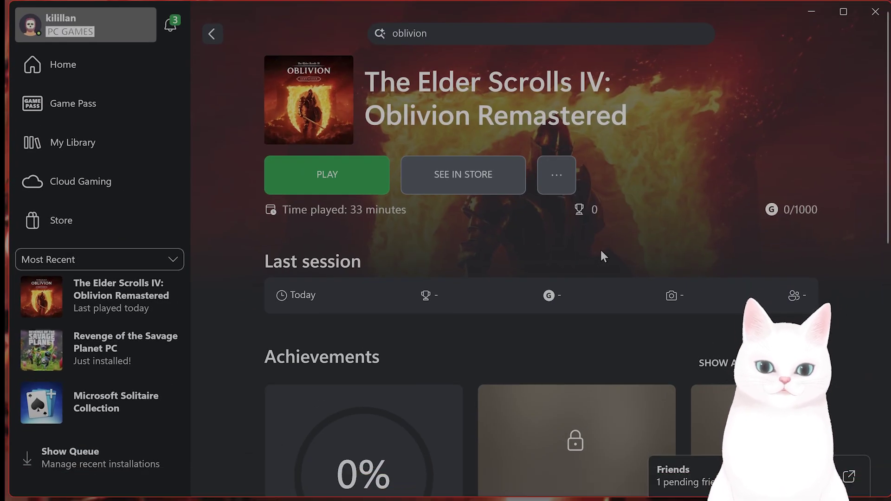